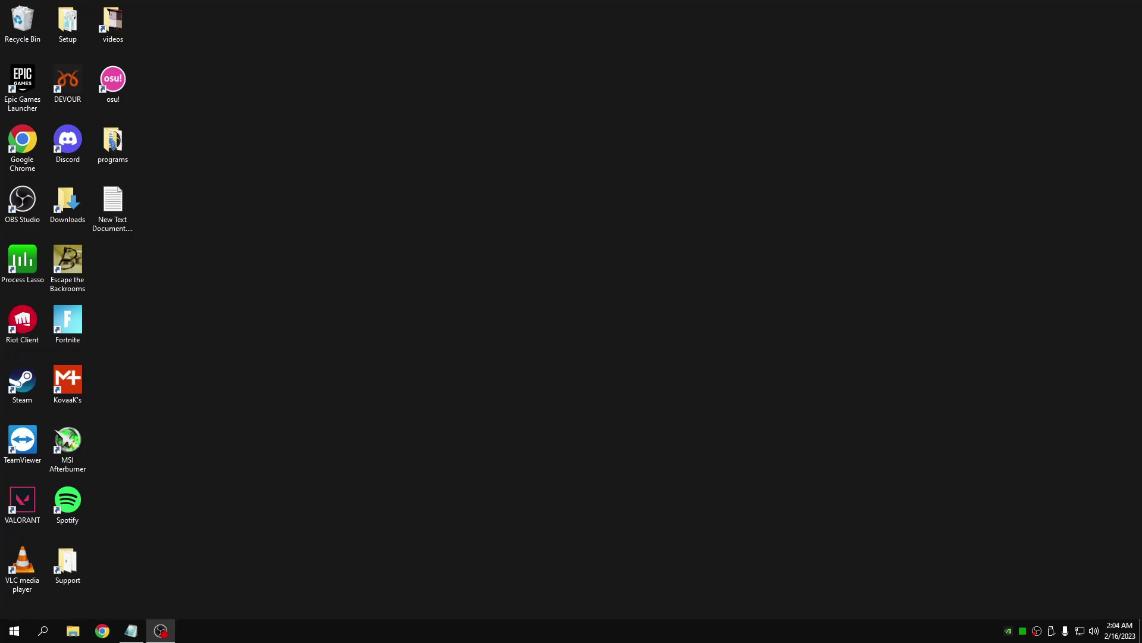
Run Display Driver Uninstaller as administrator from the programs folder, decline the update prompt, and close Explorer.
double_click(113, 143)
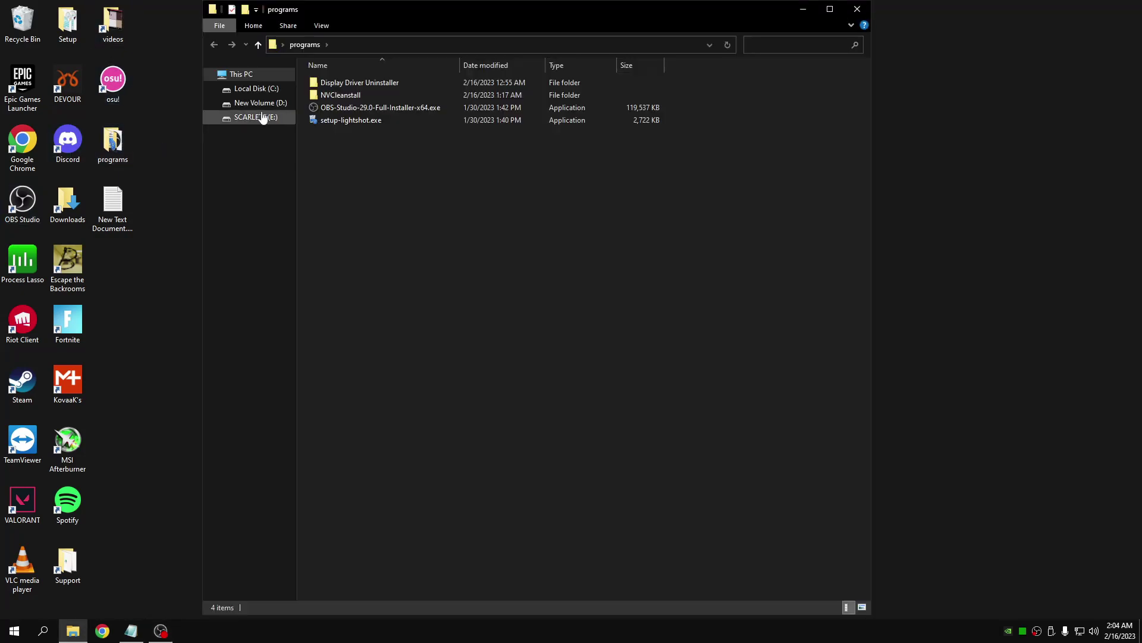
double_click(367, 82)
right_click(348, 109)
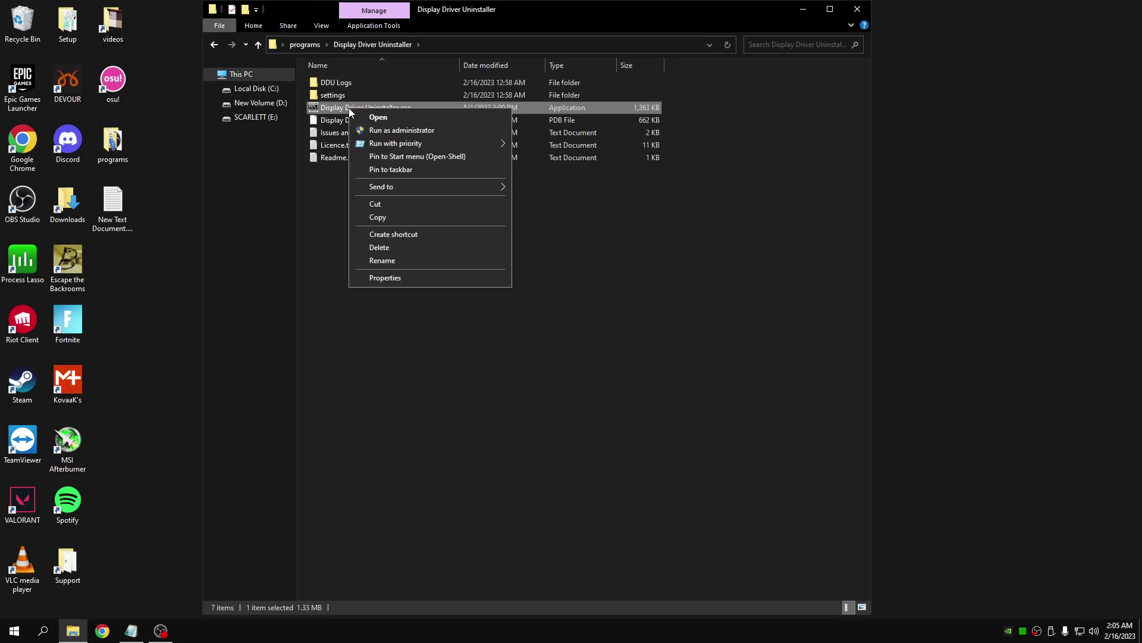
left_click(392, 130)
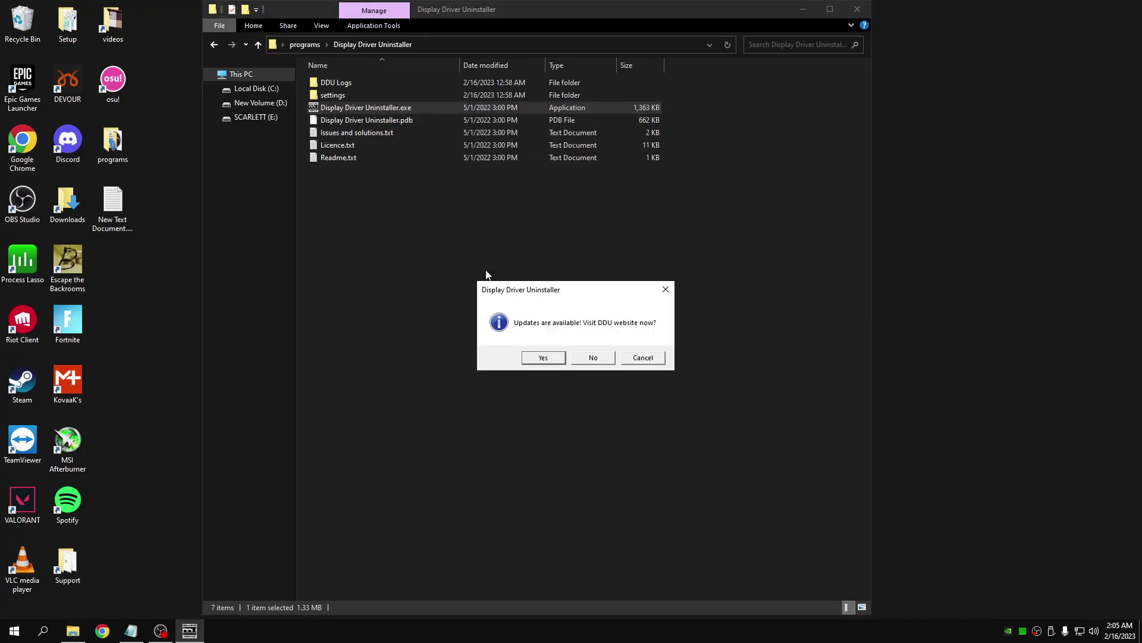
left_click(596, 362)
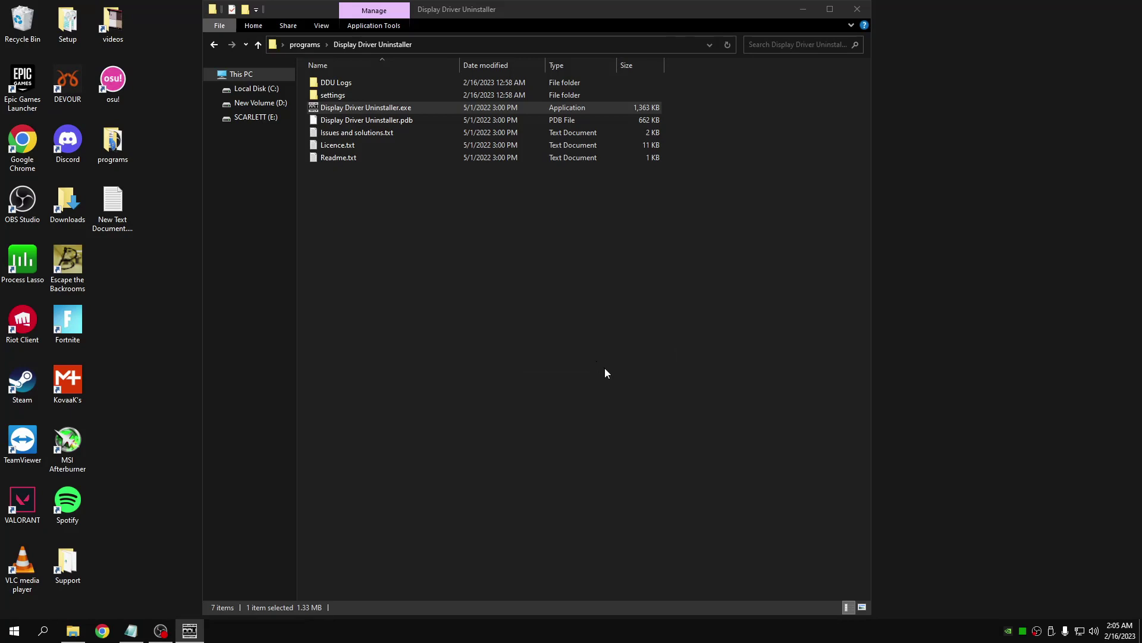
left_click(857, 9)
Dismiss DDU's update and Safe Mode warnings and set the device type to GPU.
left_click(658, 357)
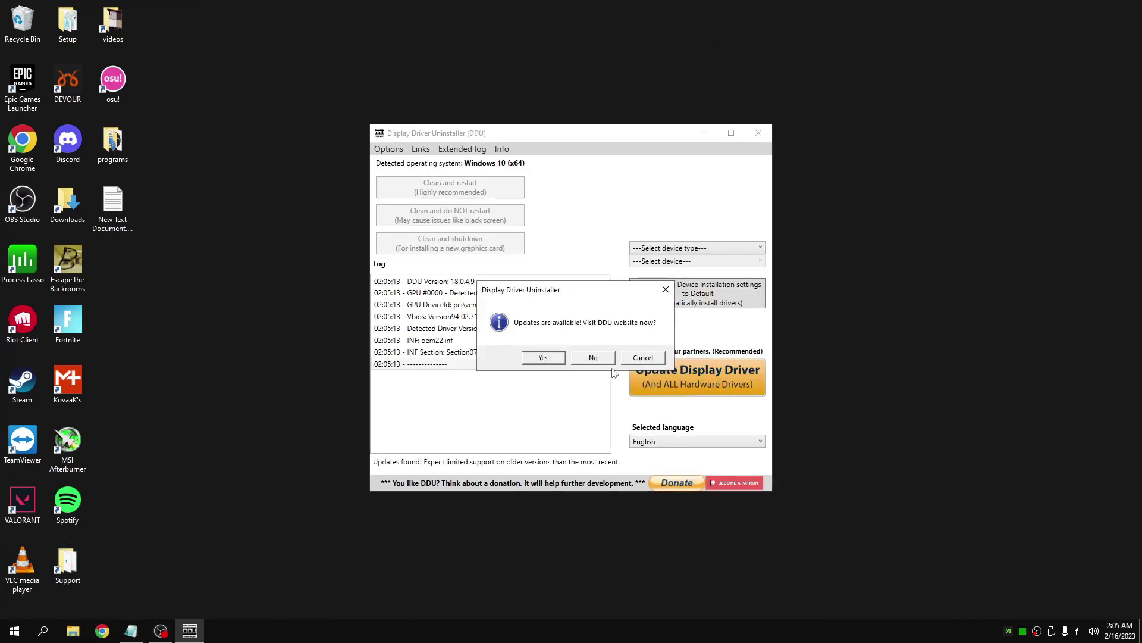
left_click(594, 358)
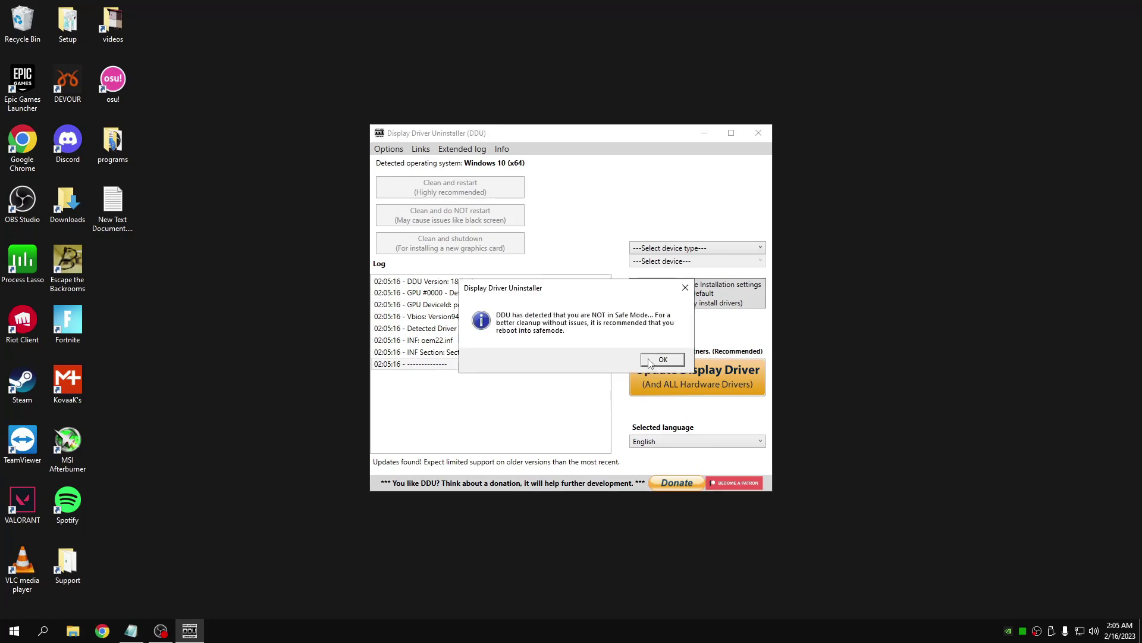
left_click(650, 361)
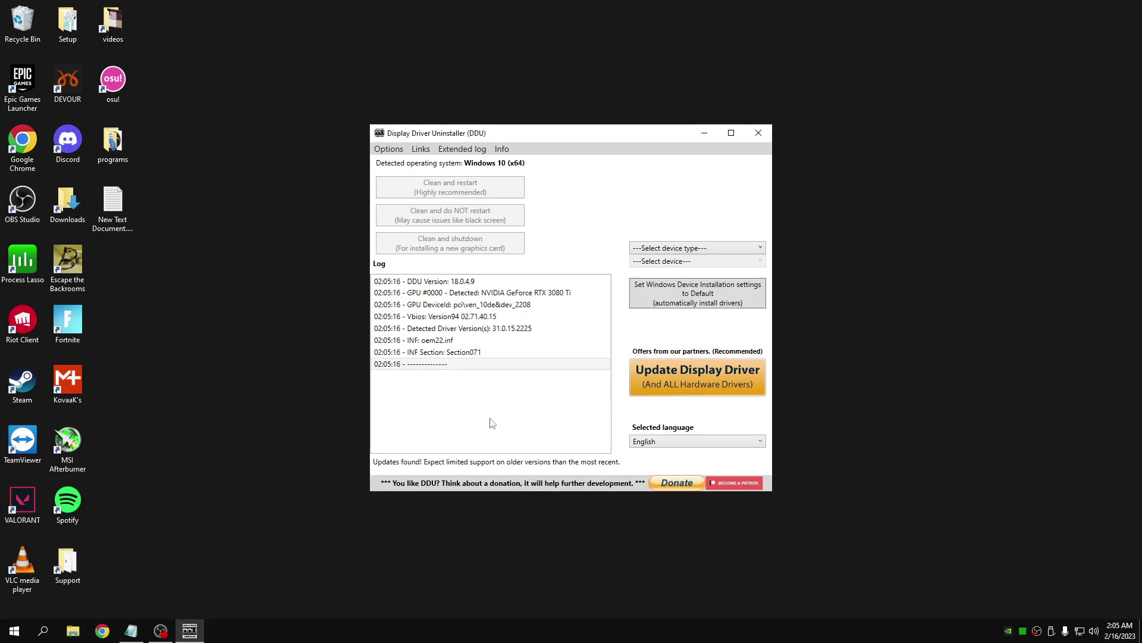
left_click(694, 252)
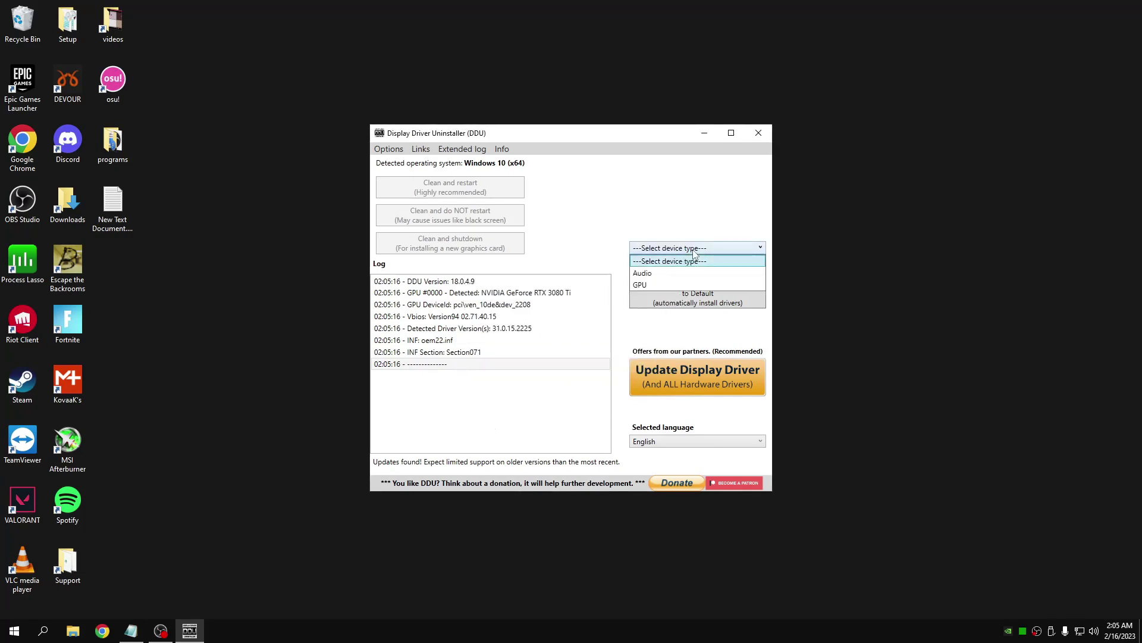
left_click(648, 285)
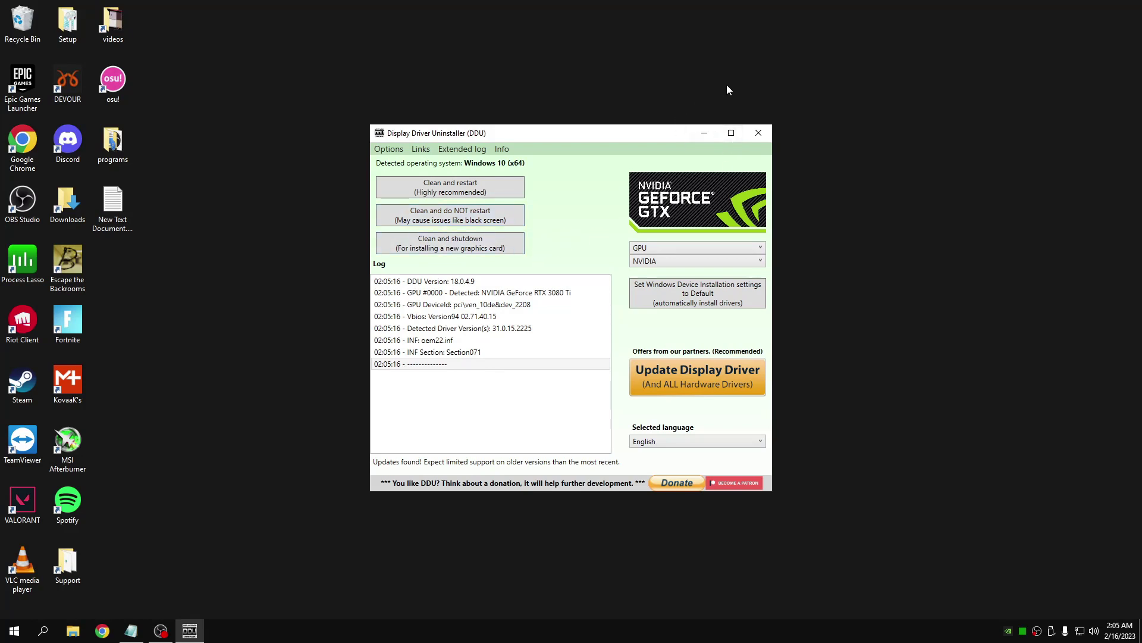
Run NVCleanstall_1.15.1.exe as administrator from the programs > NVCleanstall folder.
left_click(757, 134)
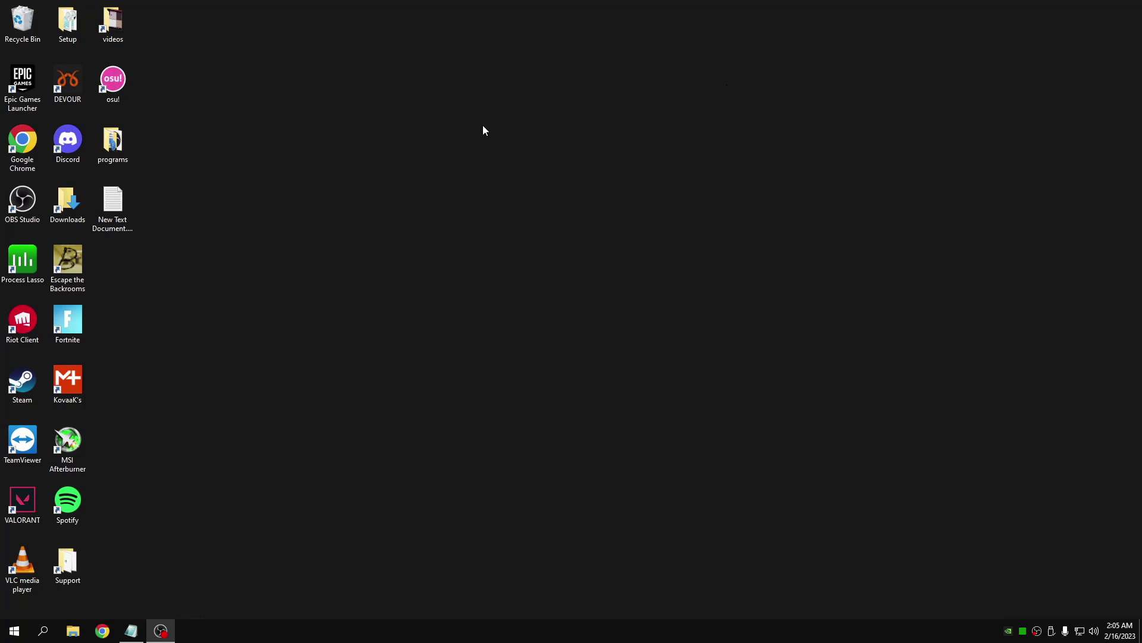
double_click(113, 146)
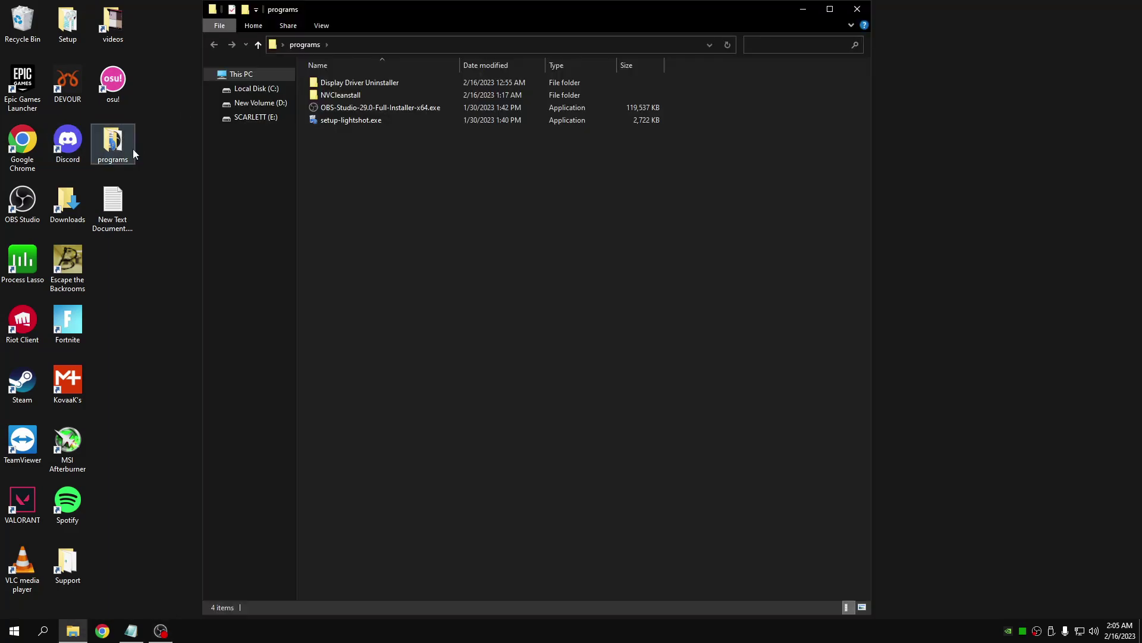
double_click(384, 99)
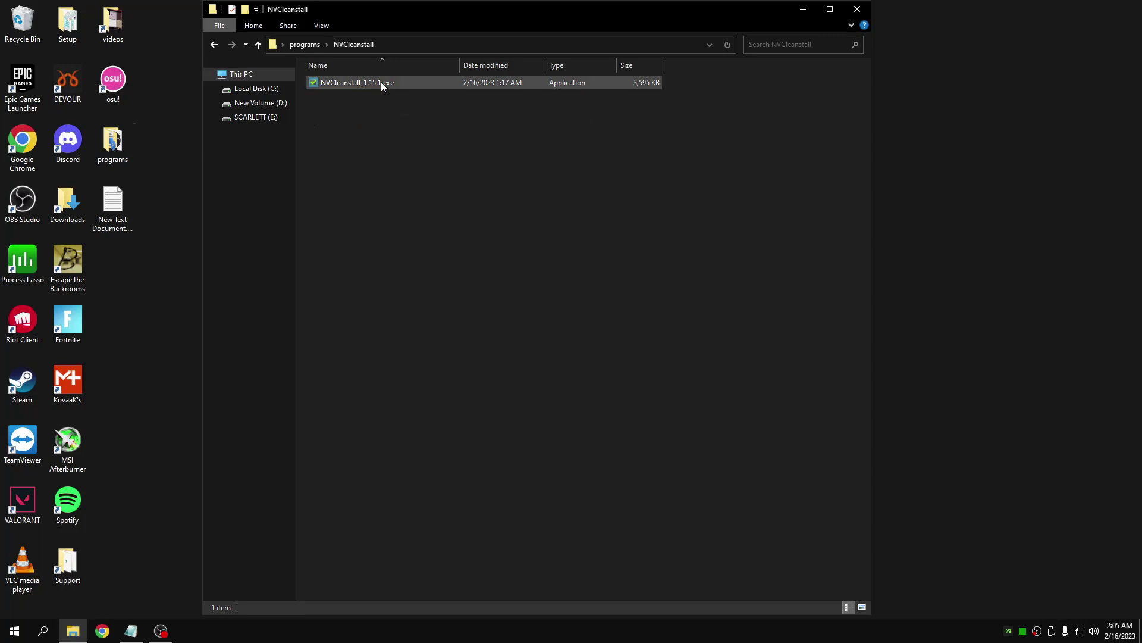
right_click(377, 82)
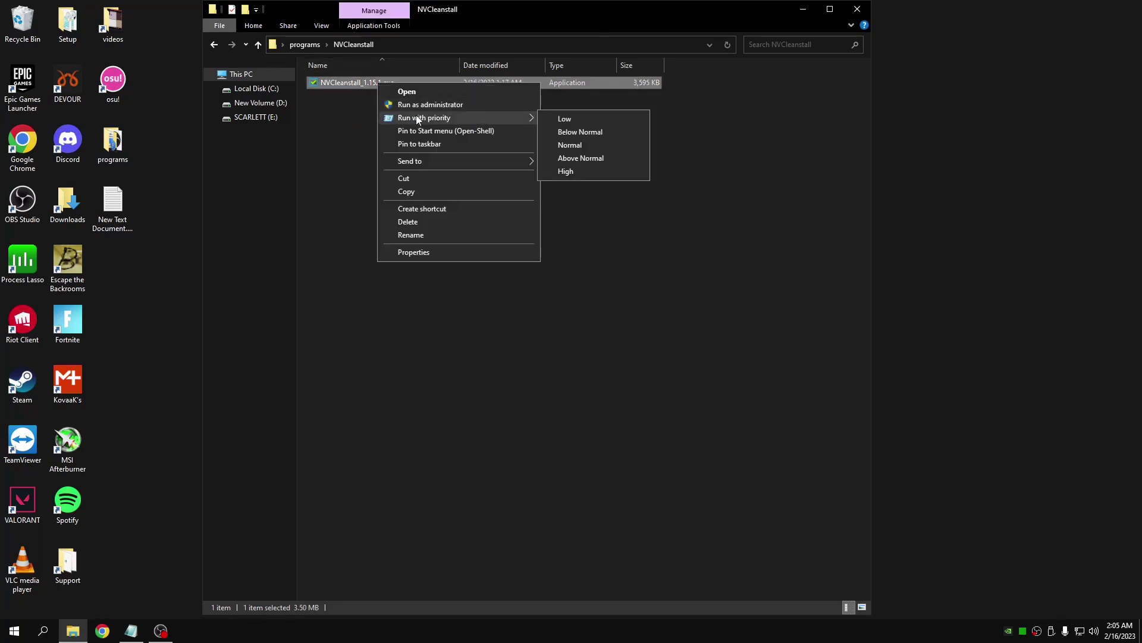
left_click(412, 106)
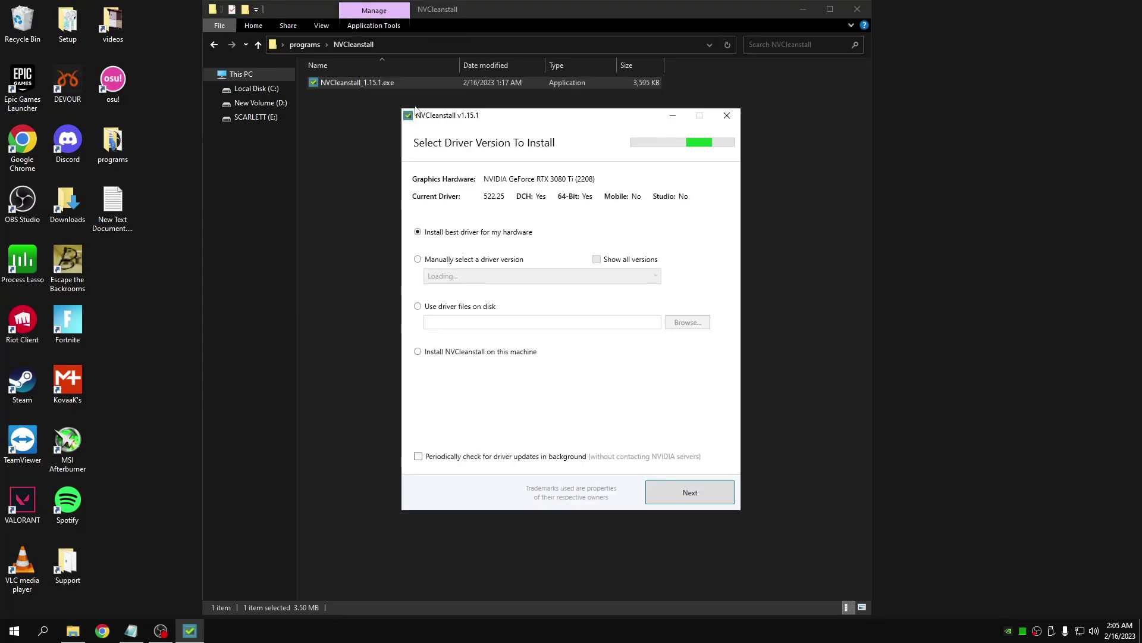
Manually pick driver 522.25 Windows 10 64-bit Desktop DCH from all versions and continue.
left_click(448, 262)
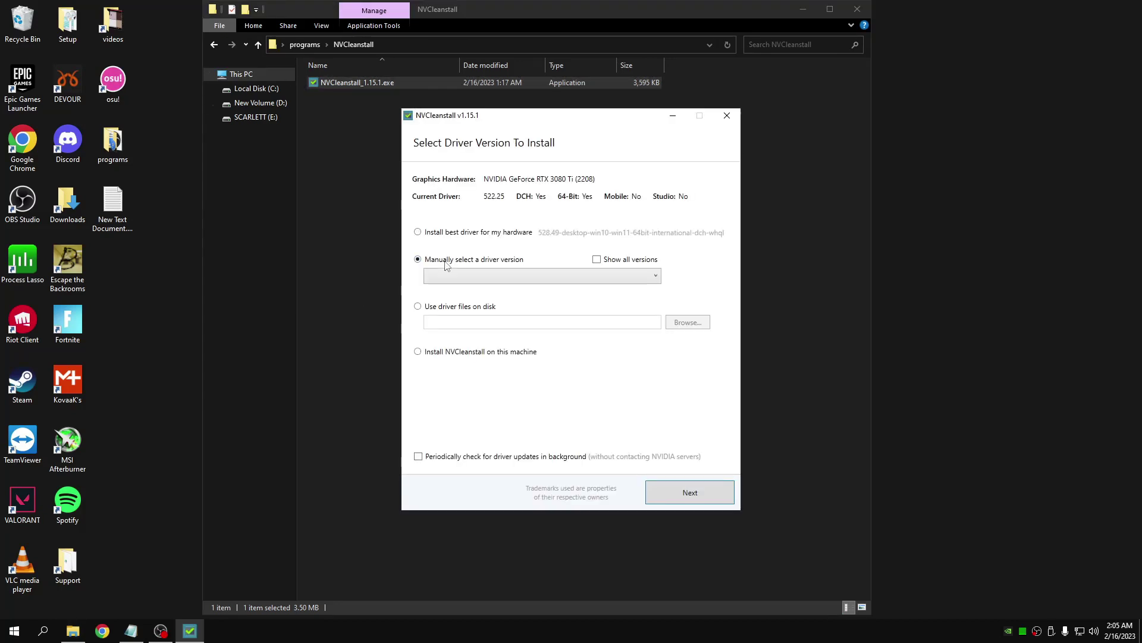
left_click(597, 259)
left_click(600, 278)
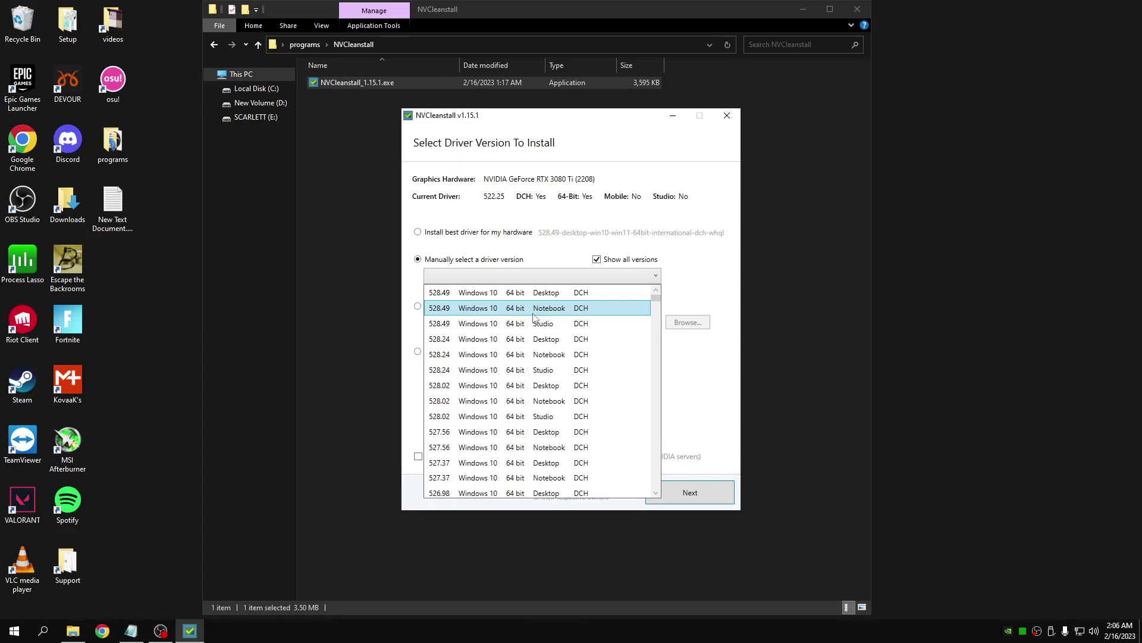
scroll(479, 417, "down", 3)
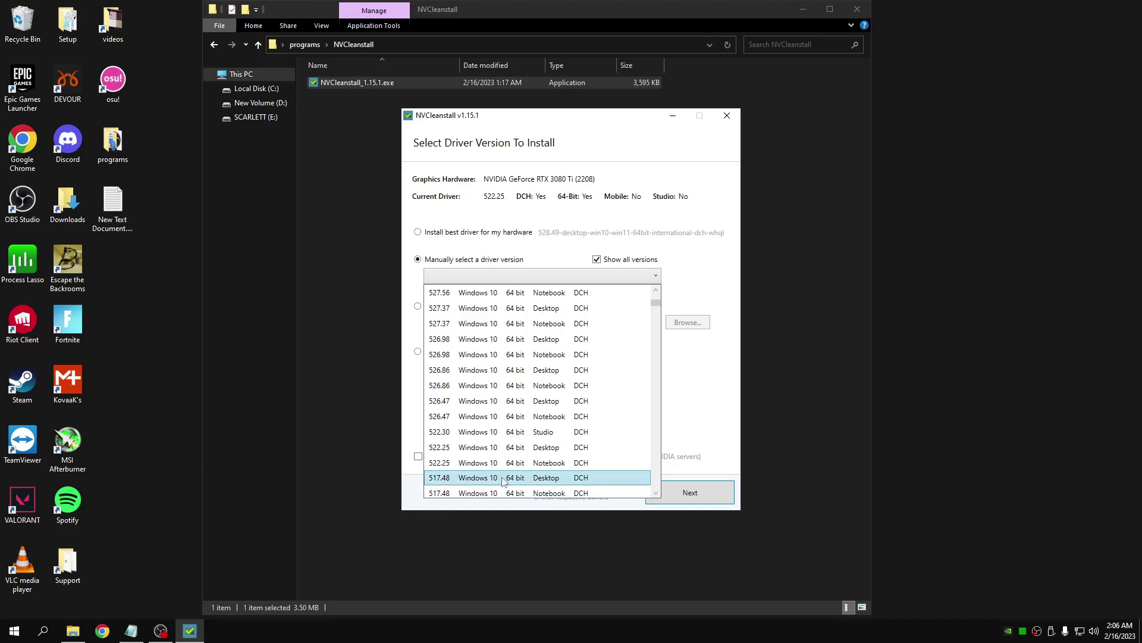
scroll(516, 470, "down", 1)
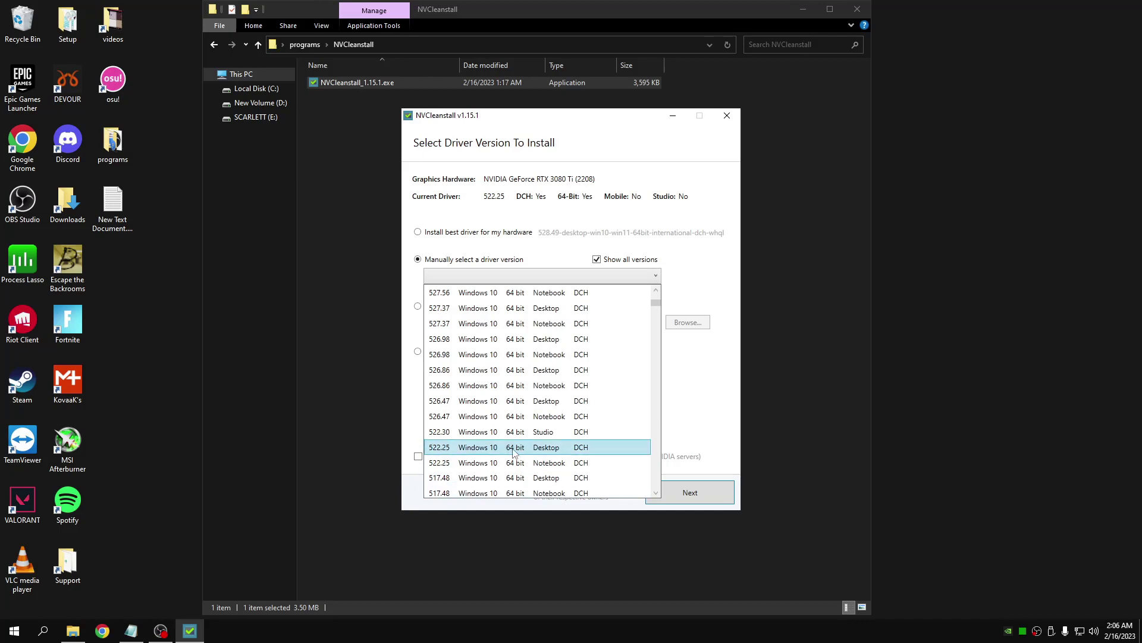
left_click(515, 452)
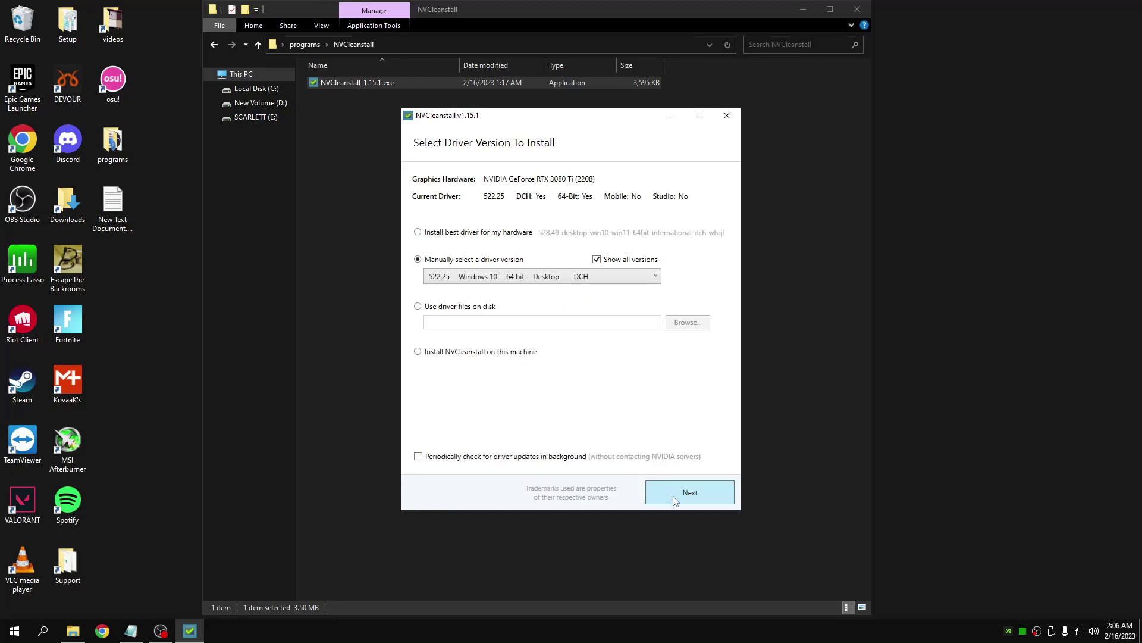
left_click(673, 496)
Keep default components, then enable Disable Installer Telemetry, Unattended Express and Clean Installation.
left_click(675, 503)
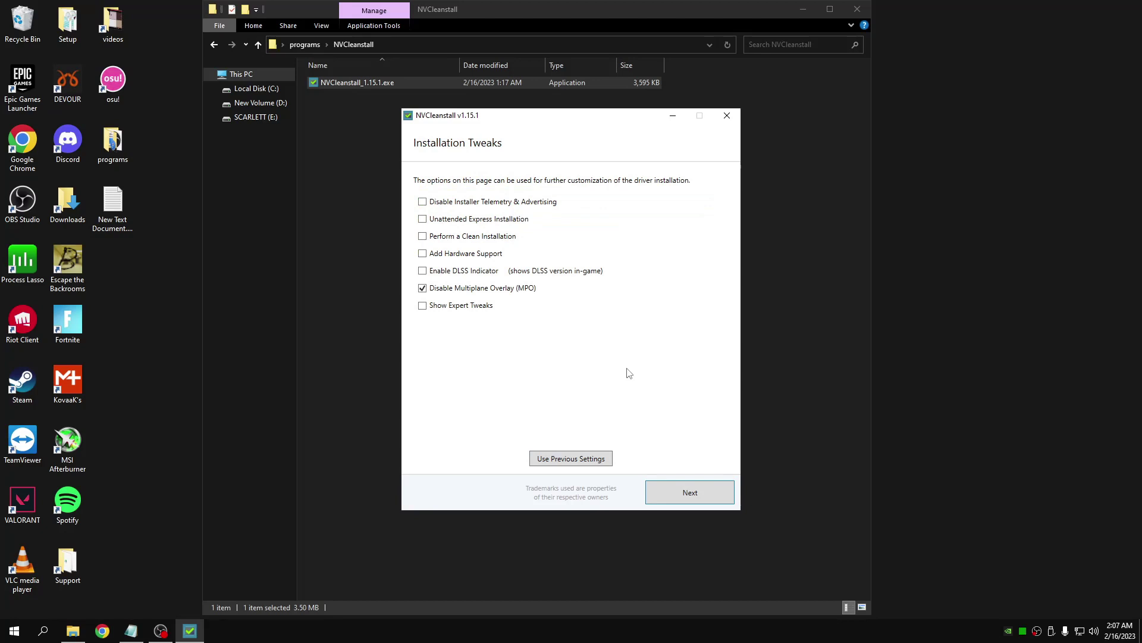
left_click(475, 202)
left_click(459, 219)
left_click(451, 236)
Enable the expert tweaks Disable HDCP and Message Signaled Interrupts, then build the installer.
left_click(464, 307)
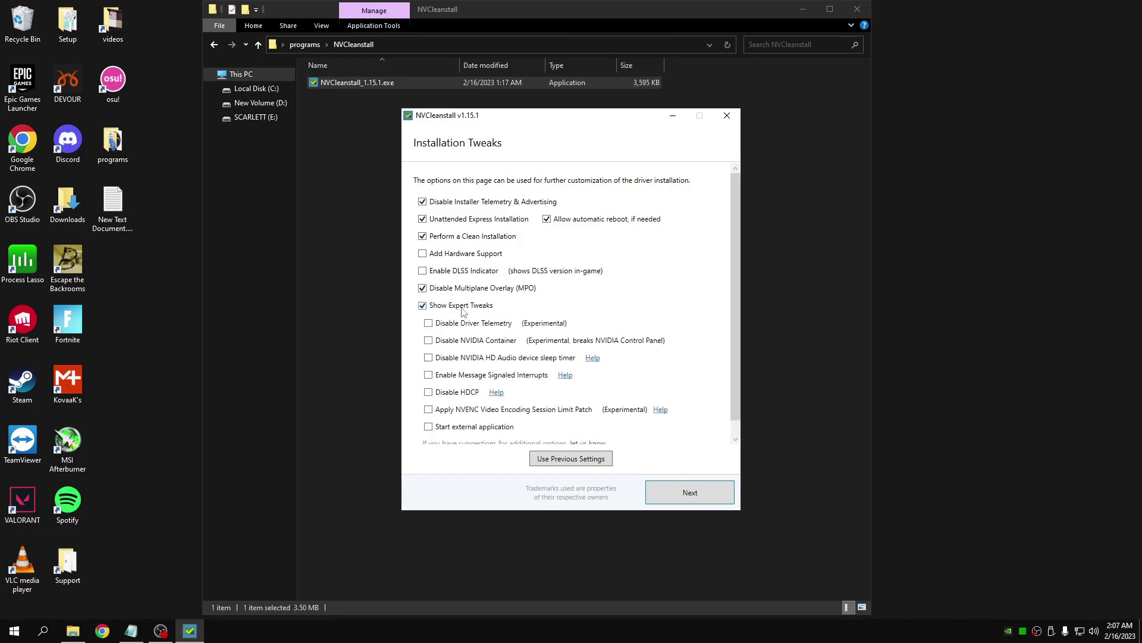
left_click(457, 394)
scroll(492, 357, "down", 1)
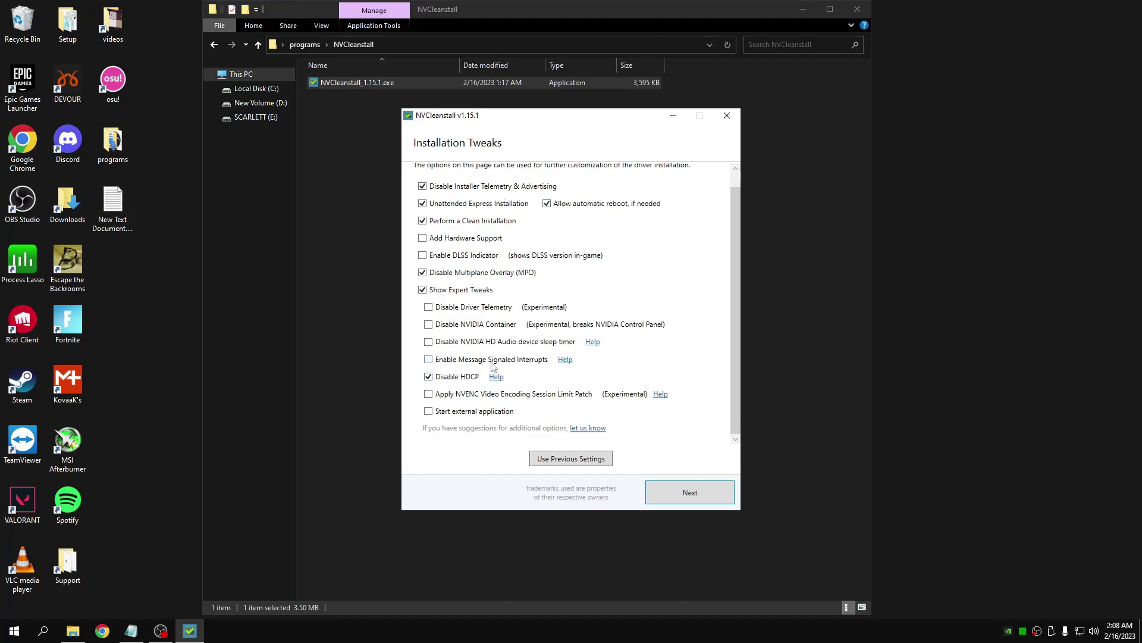
left_click(463, 360)
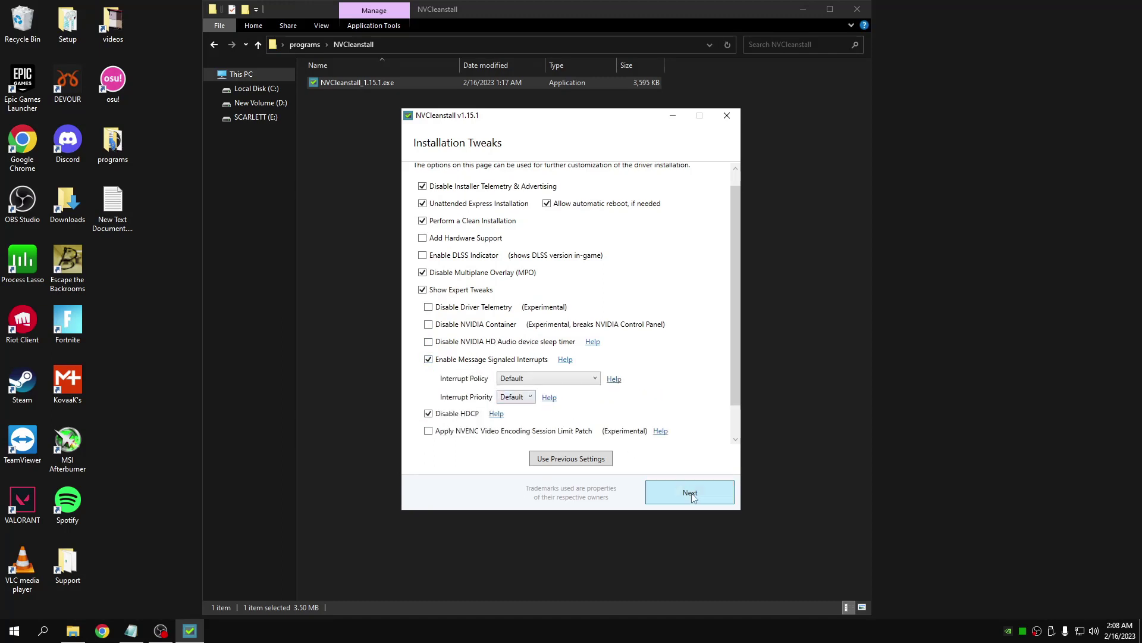
left_click(690, 493)
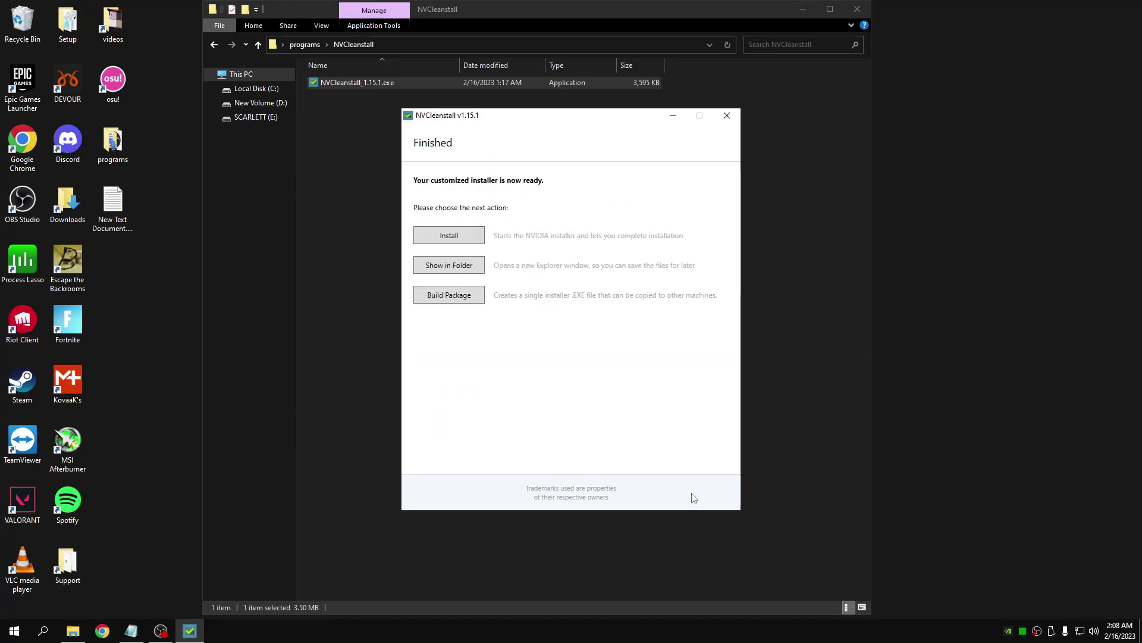
Close the NVCleanstall Finished window without installing, then the NVCleanstall folder window.
left_click(735, 117)
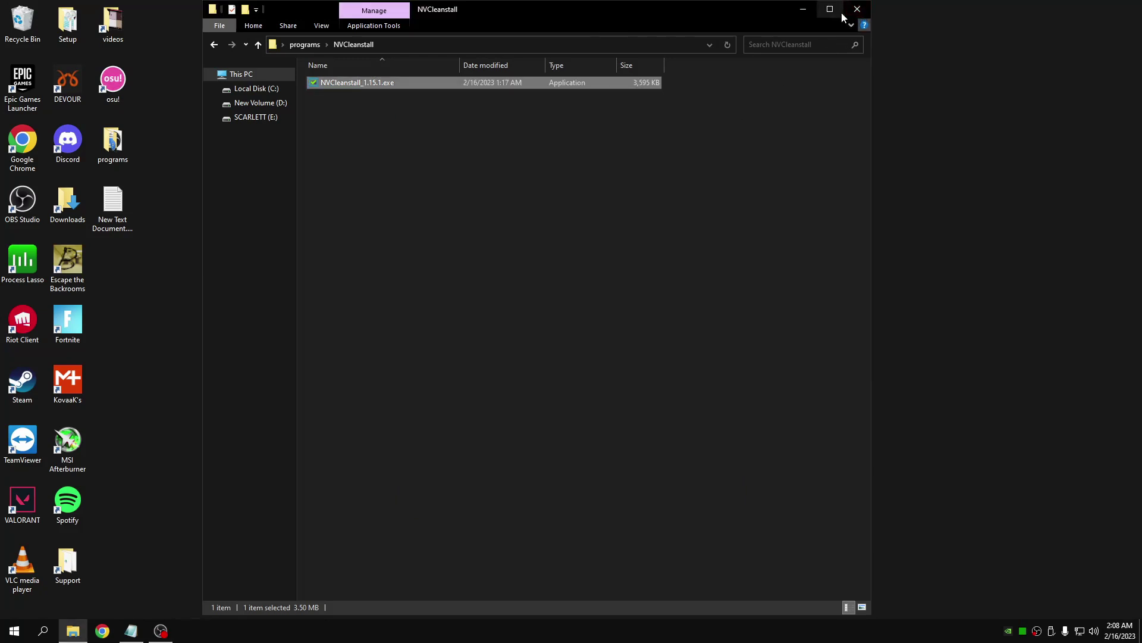
left_click(857, 10)
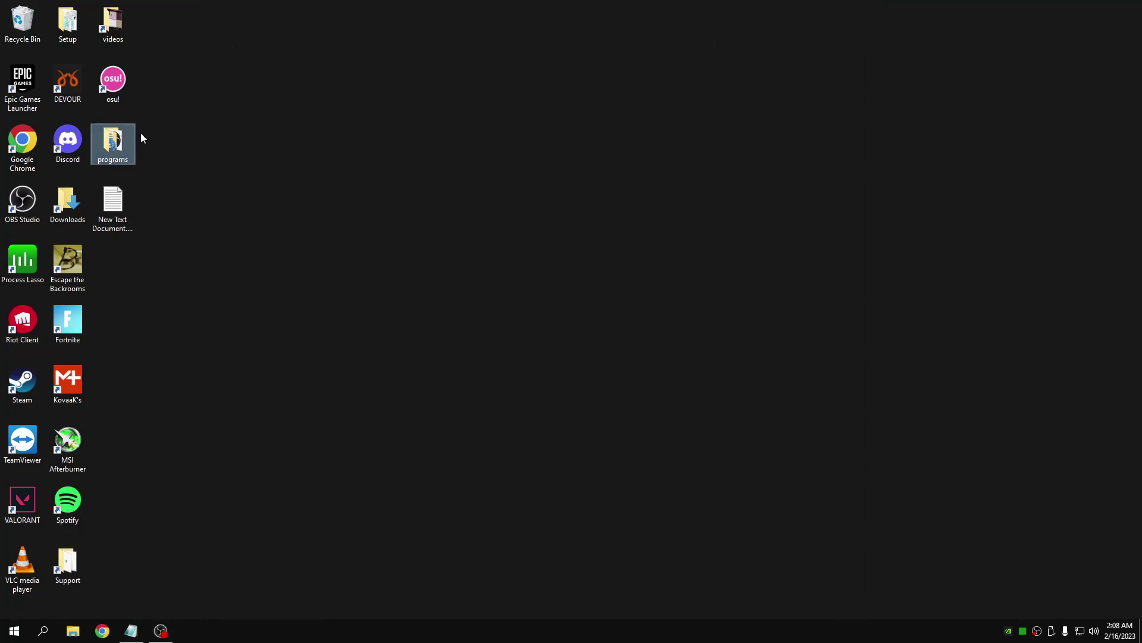
Launch the OBS Studio 29.0 installer from the programs folder, then quit the setup.
double_click(130, 145)
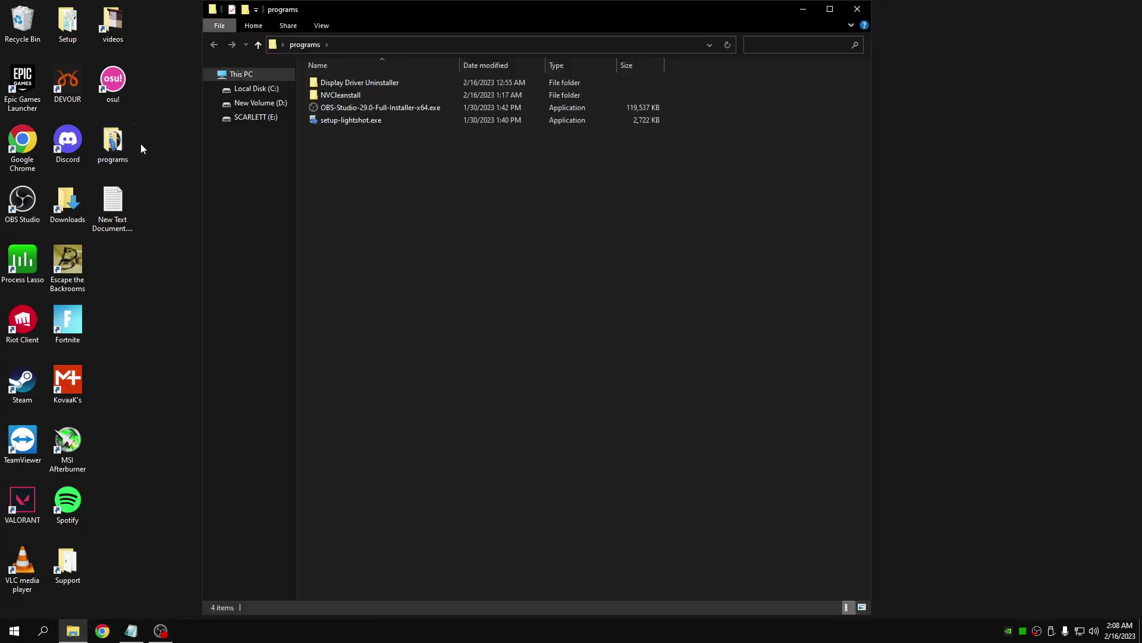
double_click(391, 109)
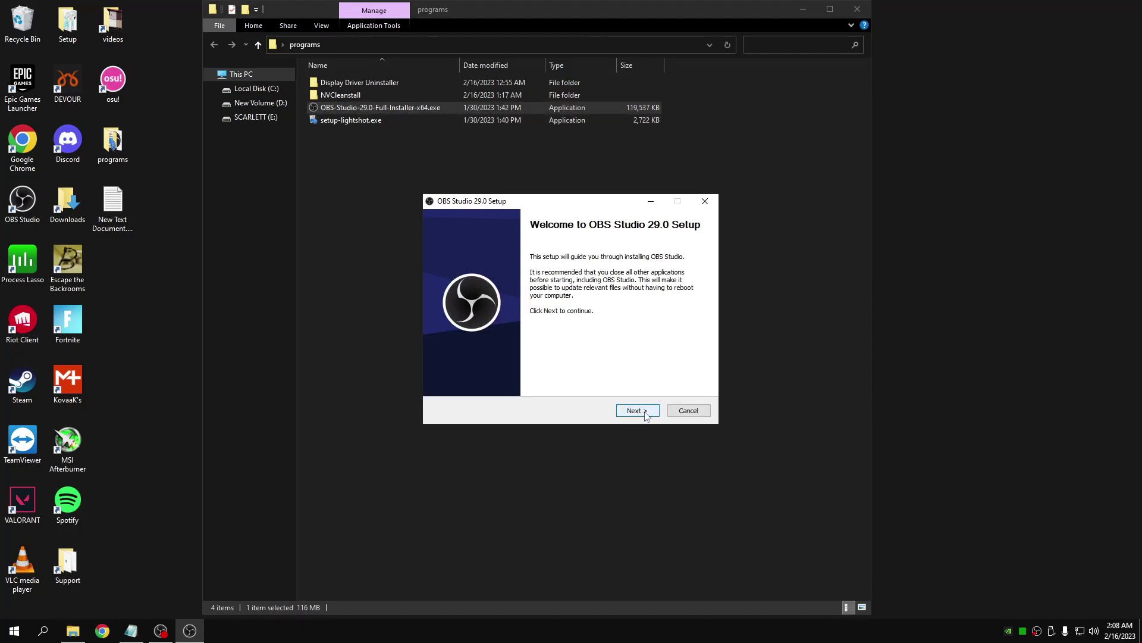
left_click(702, 200)
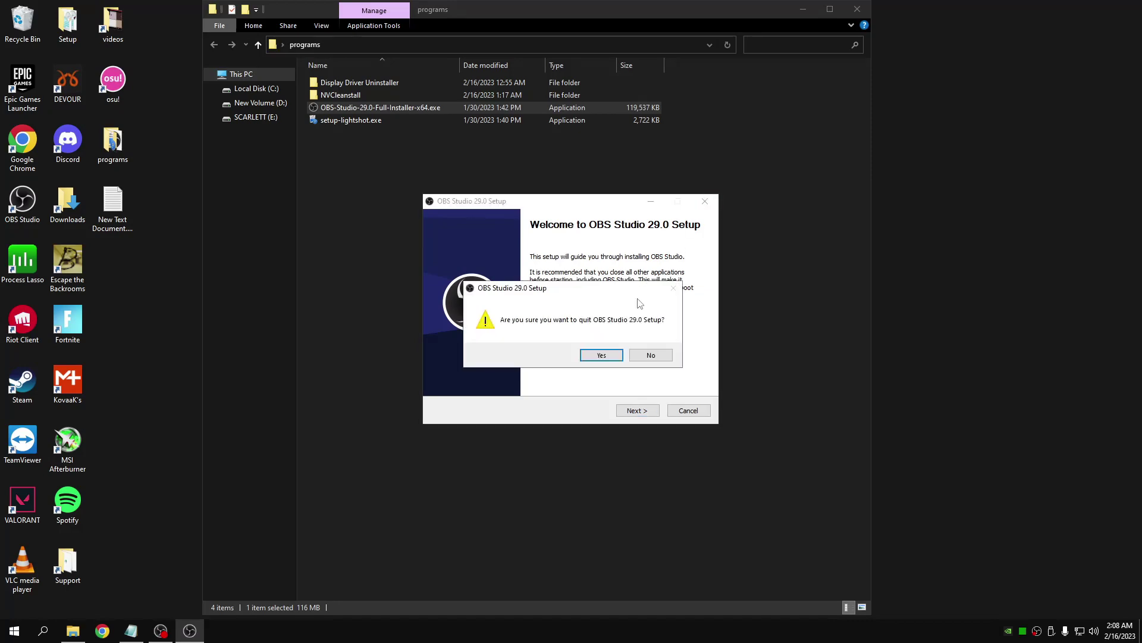
left_click(610, 356)
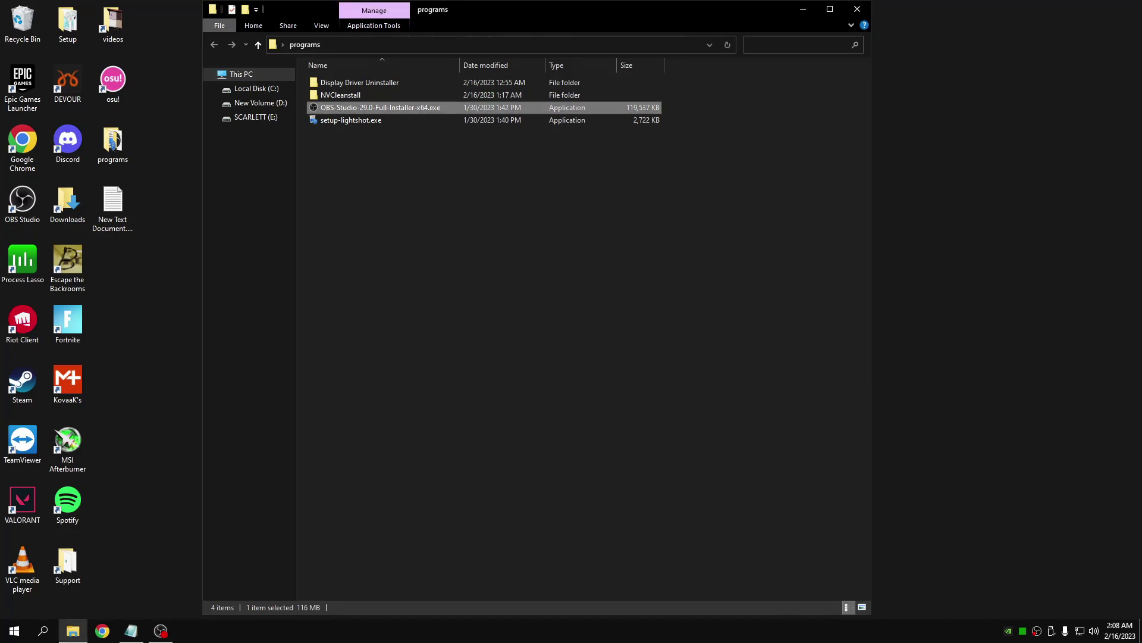
Open OBS settings, scroll through the General page, and go to the Output page.
left_click(161, 630)
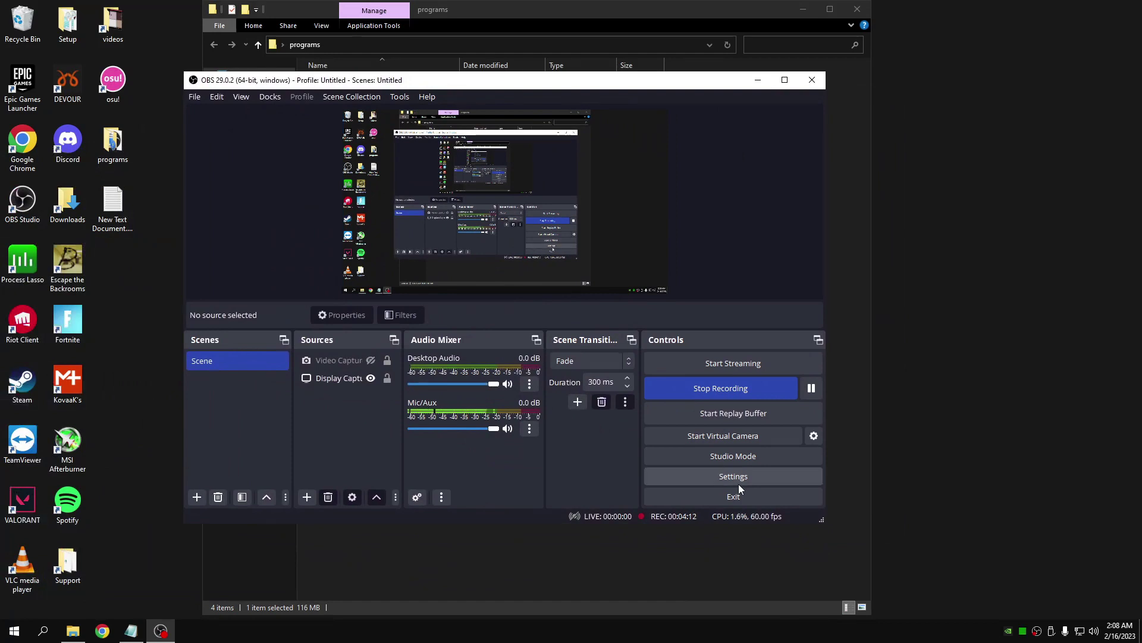
left_click(739, 482)
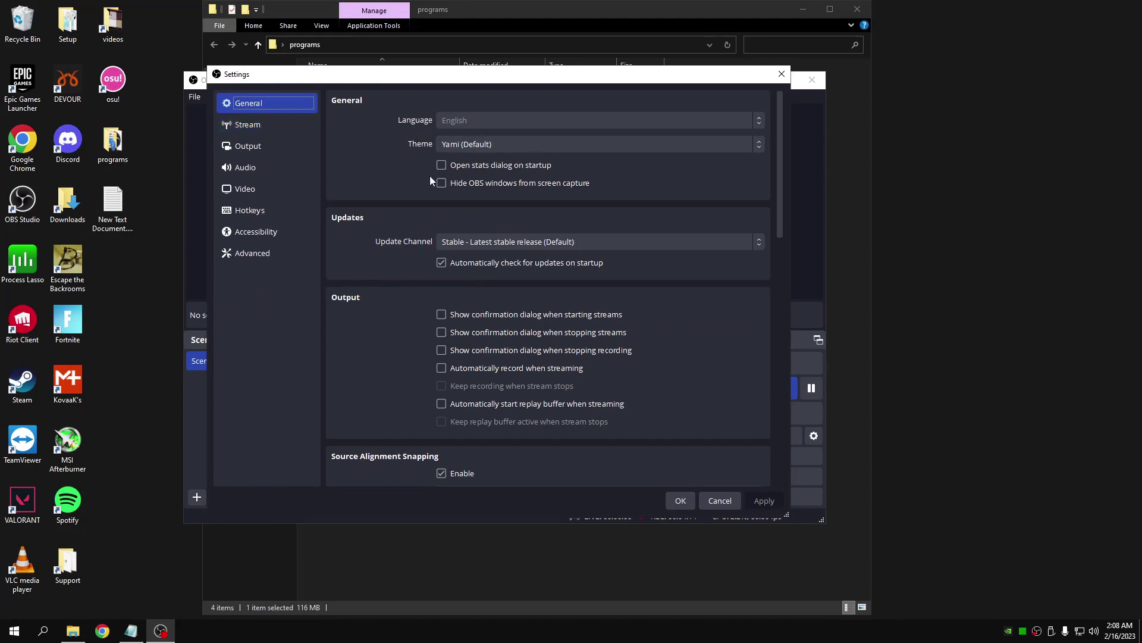
scroll(426, 238, "down", 11)
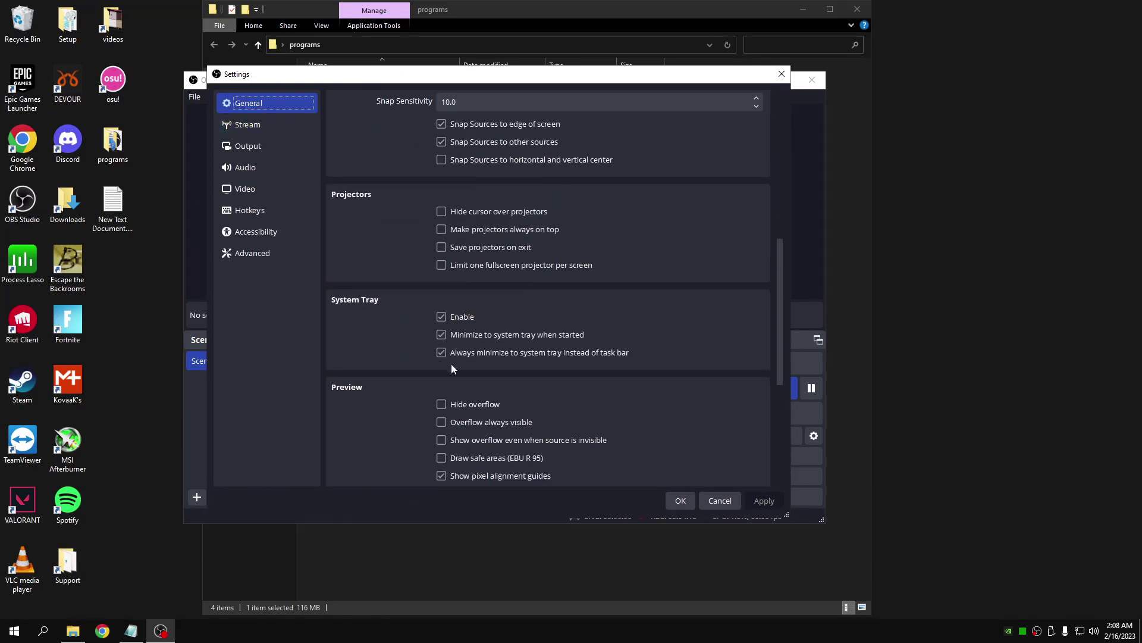
left_click(277, 148)
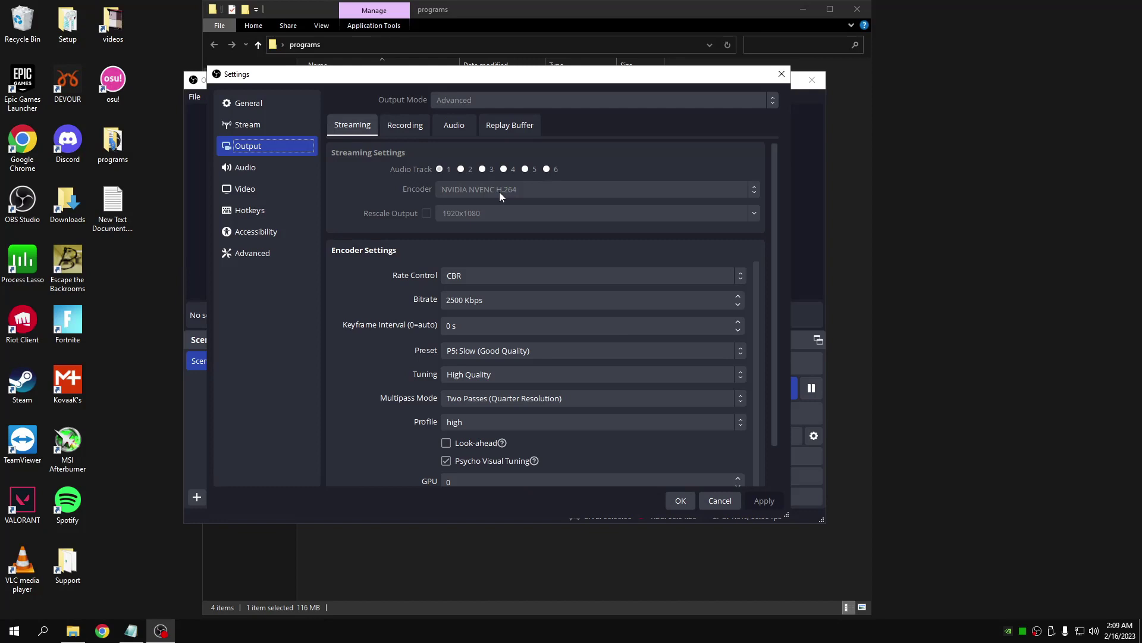
left_click(449, 302)
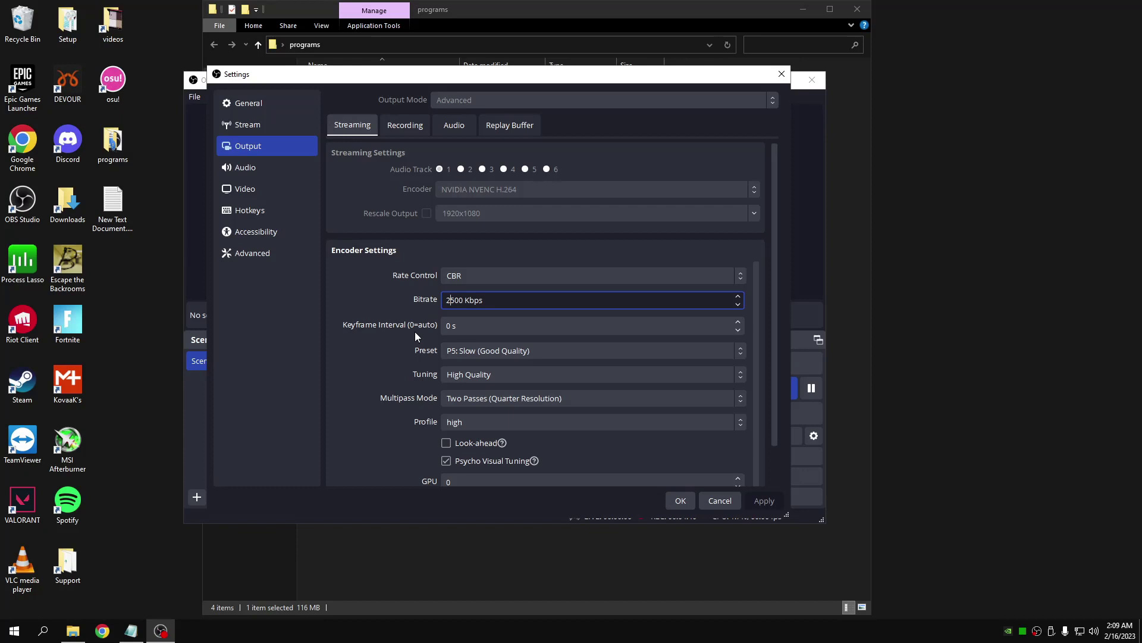
On the Recording tab, change the encoder bitrate from 2500 to 50000 Kbps.
left_click(406, 130)
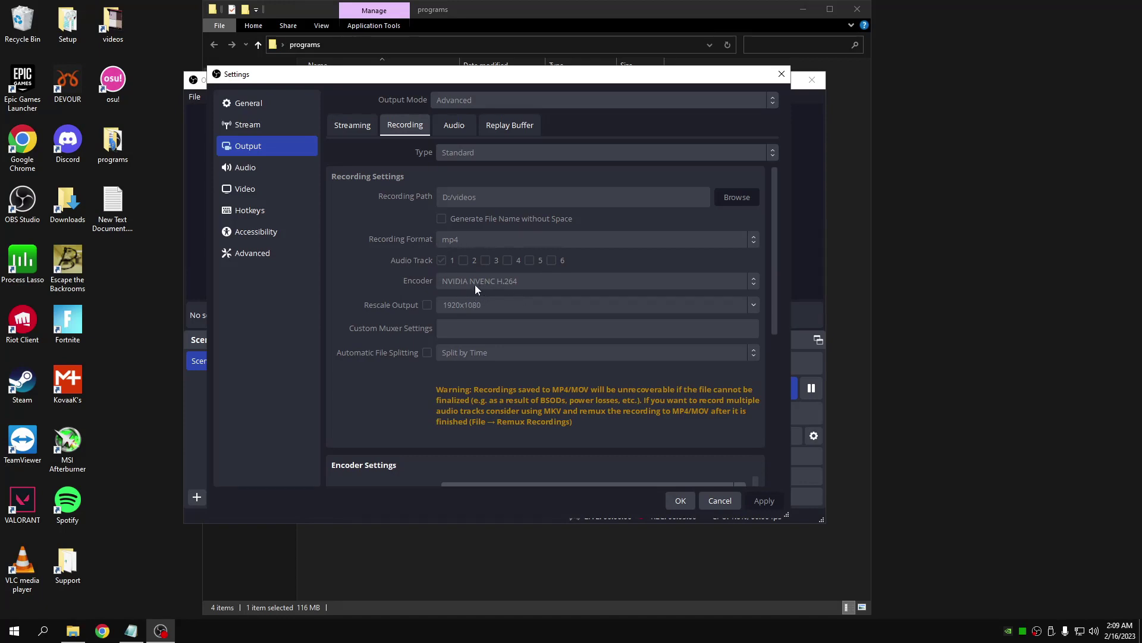
scroll(499, 345, "down", 1)
scroll(508, 348, "down", 1)
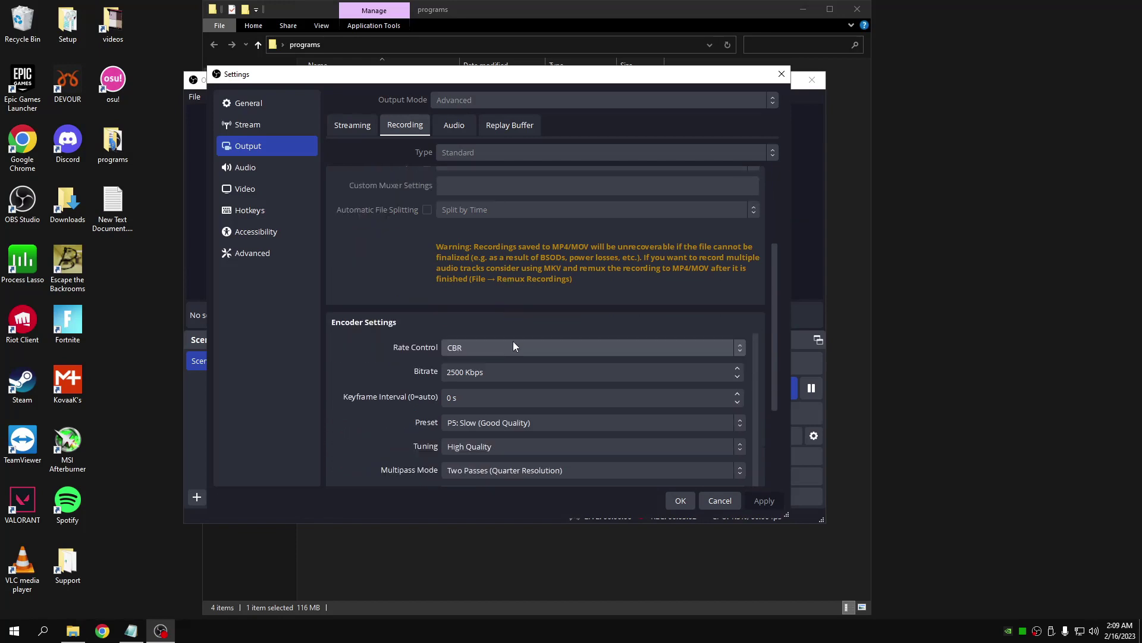
left_click(452, 372)
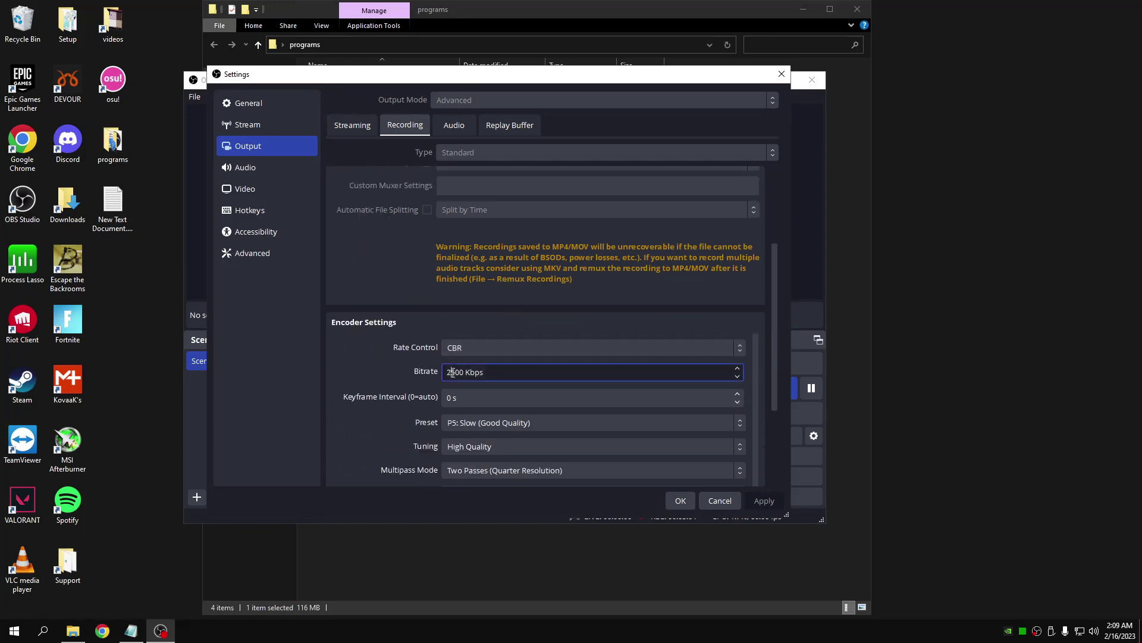
key("BackSpace")
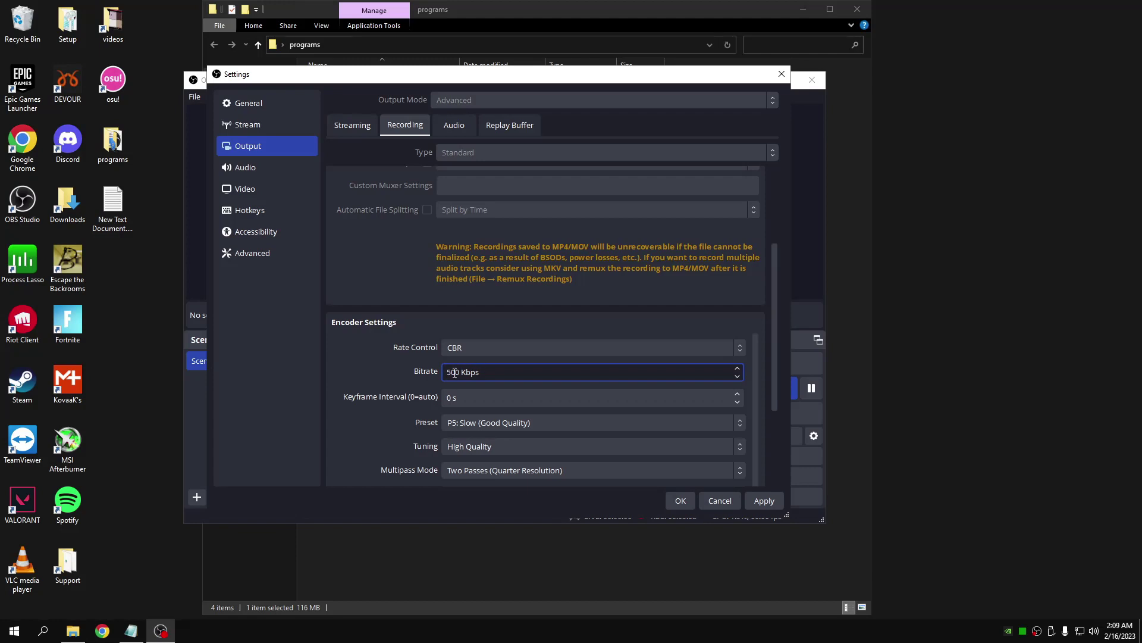
type("00")
scroll(444, 338, "down", 1)
scroll(444, 281, "up", 3)
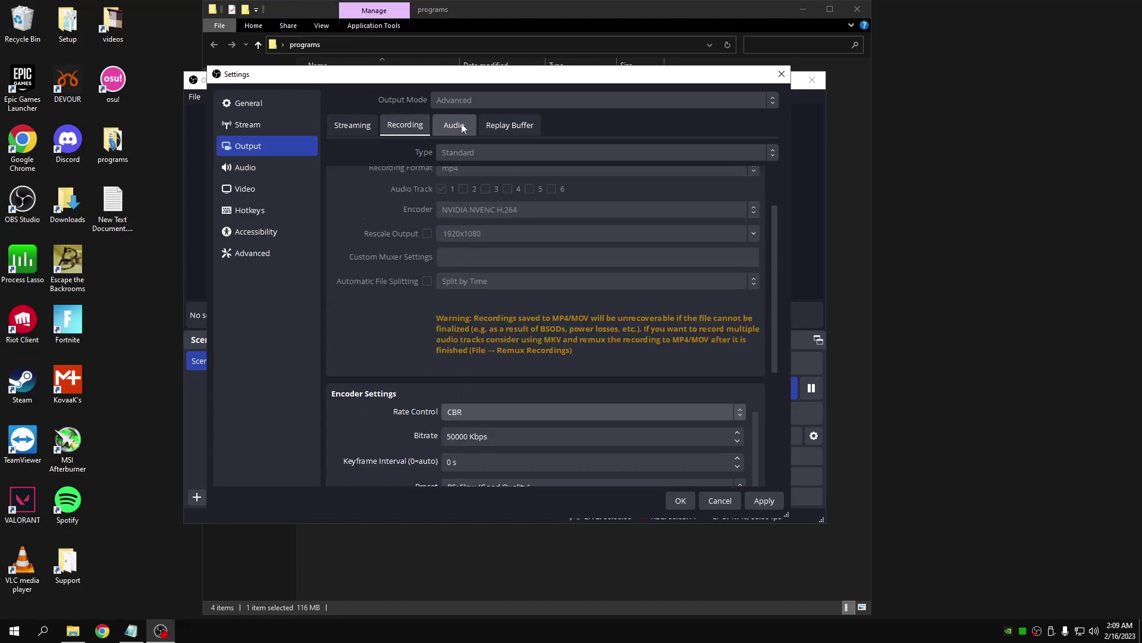
Check the Replay Buffer tab is enabled at 60 s maximum, then go to Audio.
left_click(510, 125)
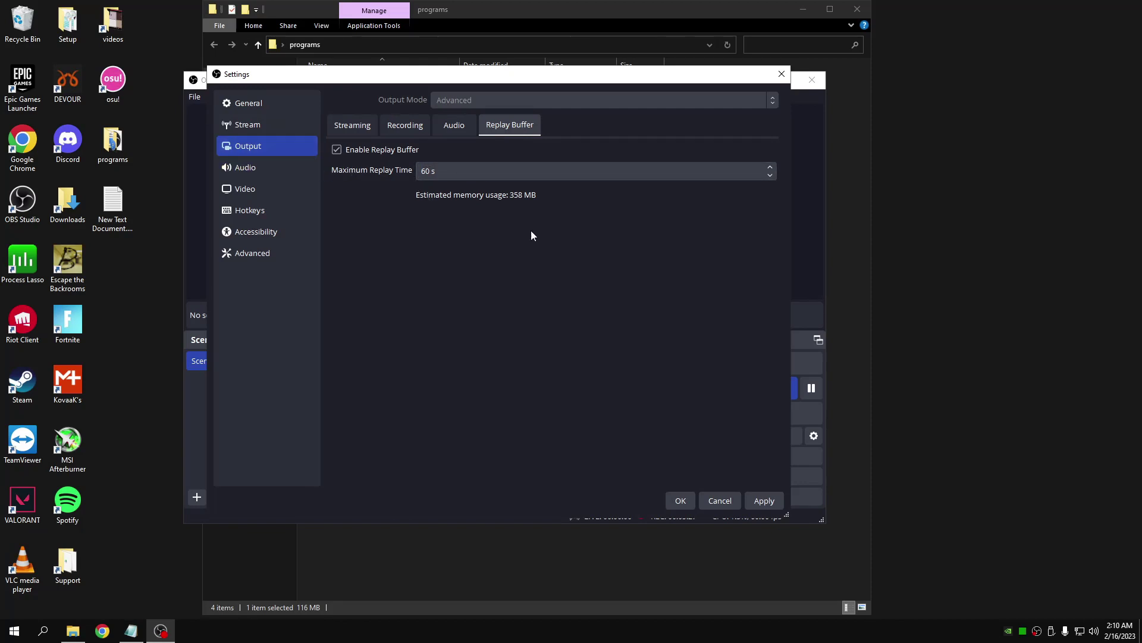
left_click(254, 172)
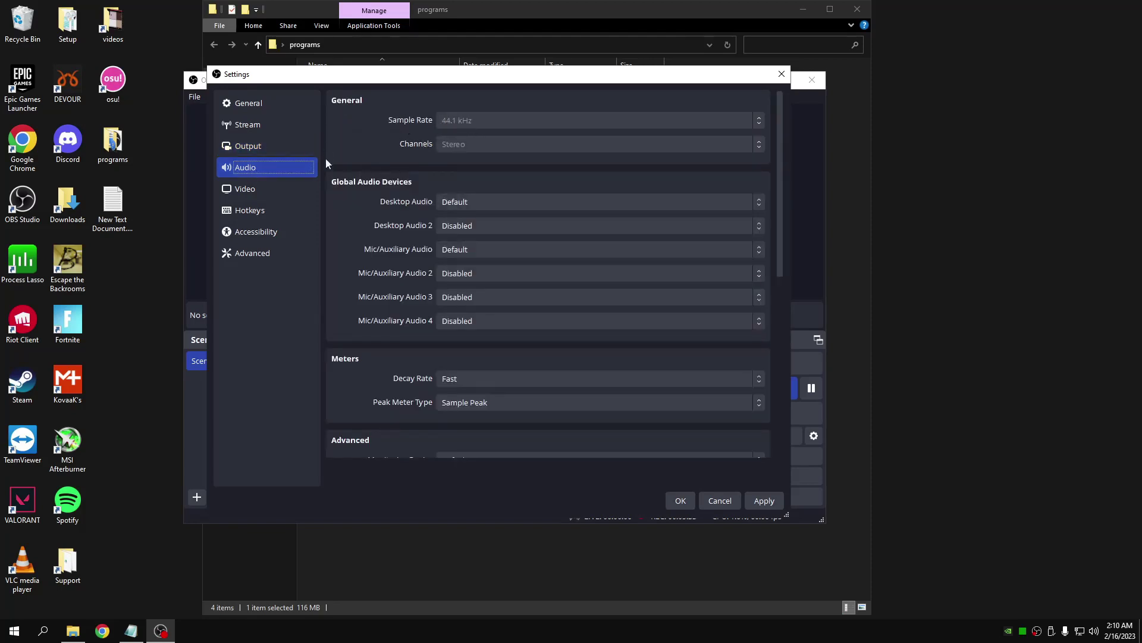
Show the Video settings, with 1920x1080 base and output resolution at 60 FPS.
left_click(244, 186)
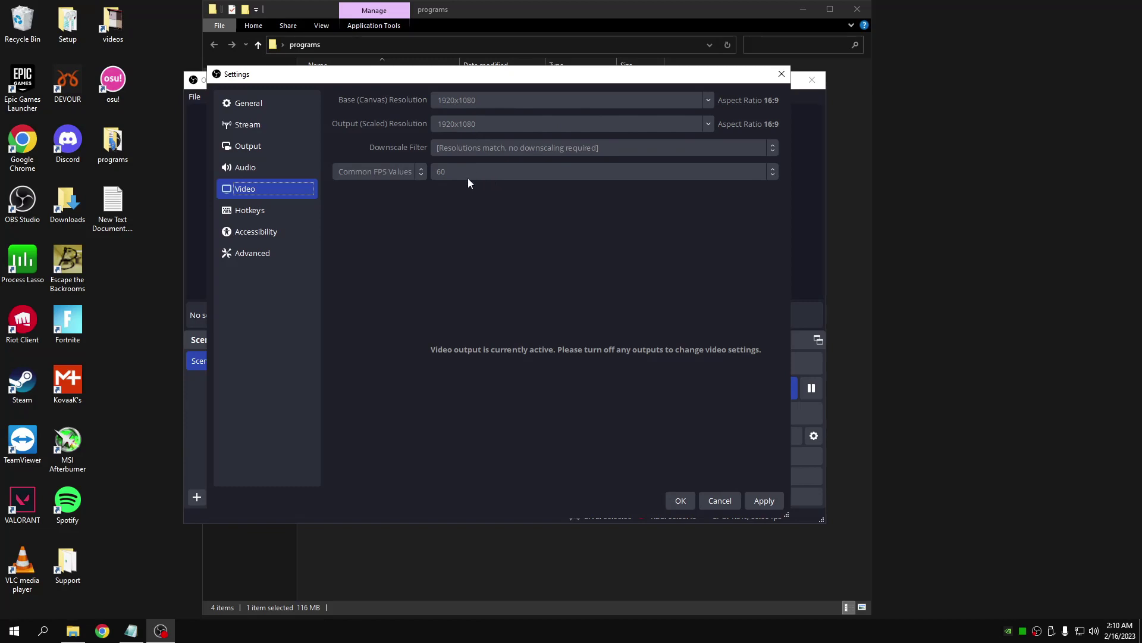
Assign \ as the Replay Buffer's Save Replay hotkey and apply it.
left_click(264, 209)
scroll(395, 303, "down", 10)
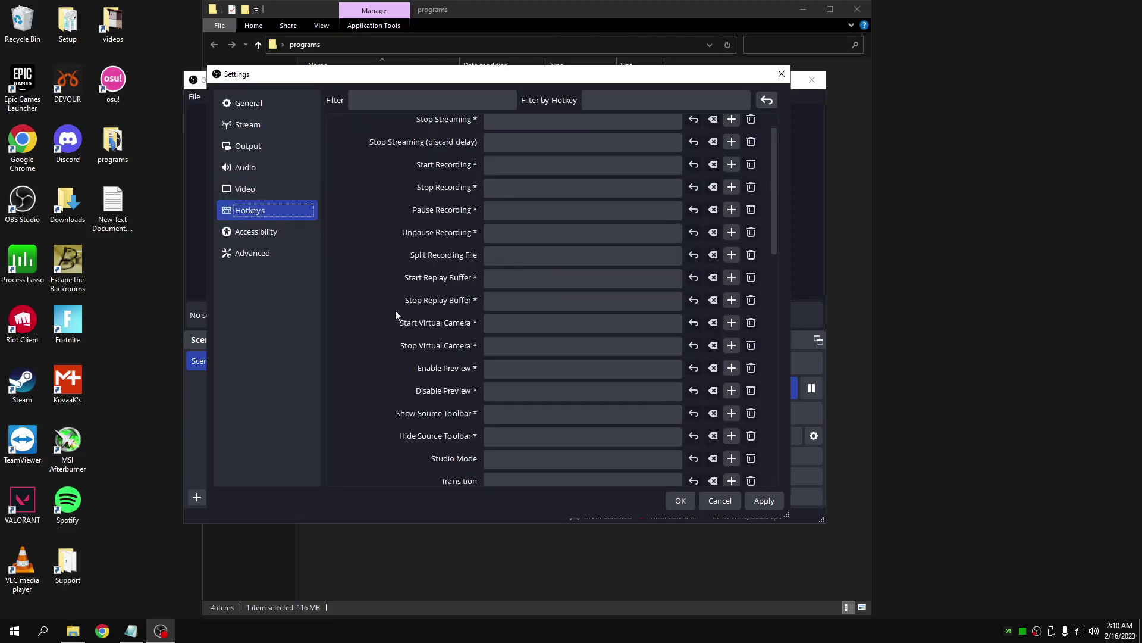
scroll(399, 287, "down", 1)
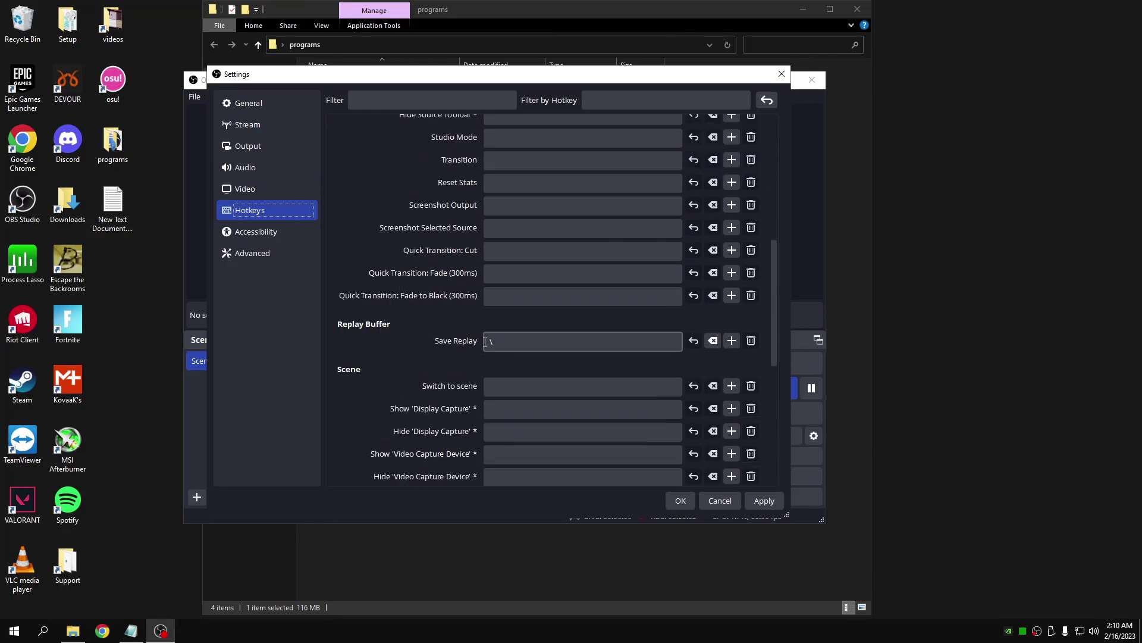
left_click(508, 341)
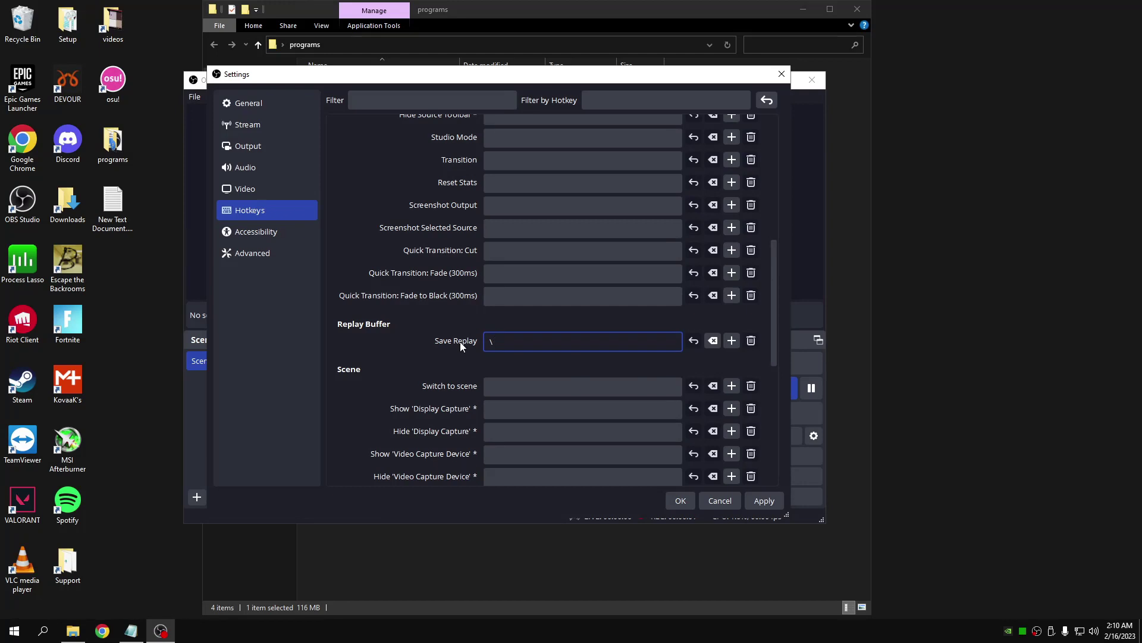
left_click(762, 501)
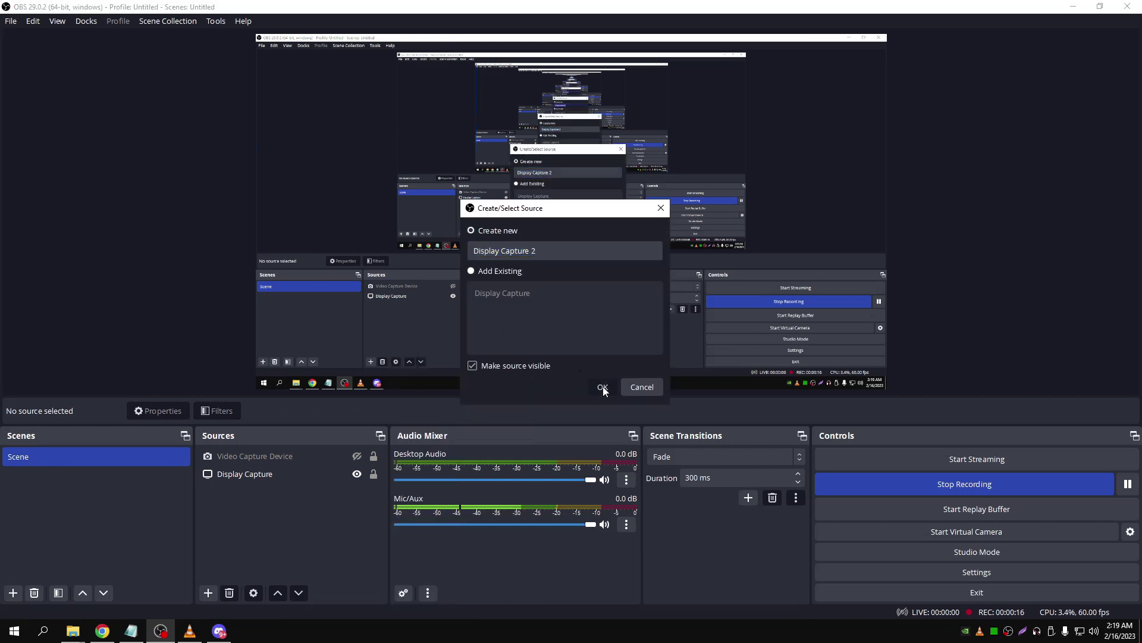
left_click(602, 386)
left_click(529, 320)
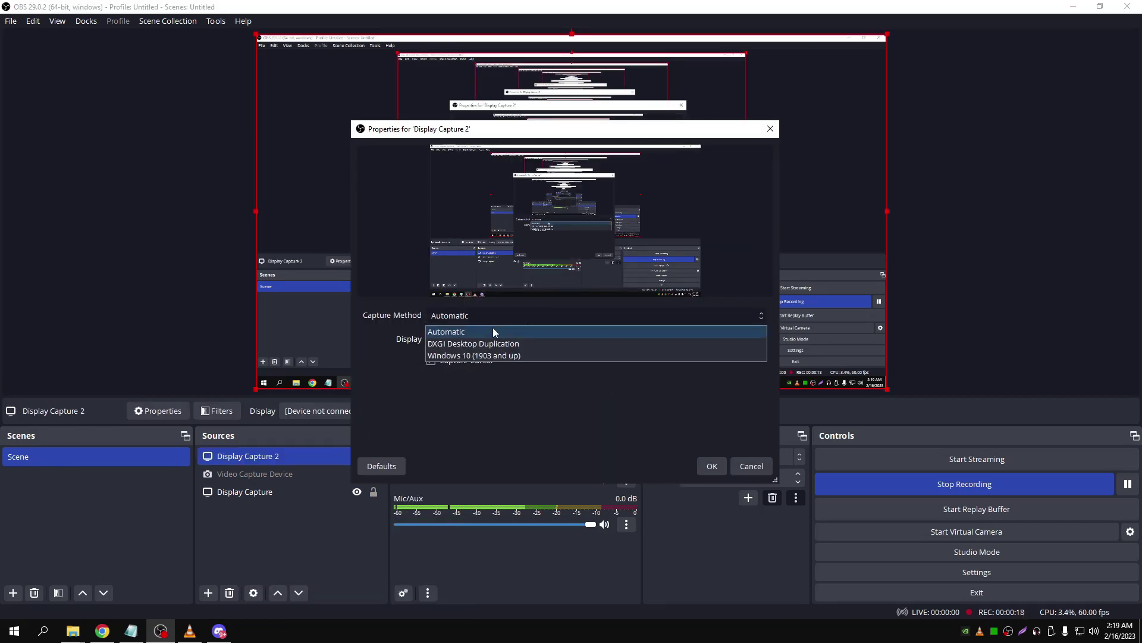
left_click(493, 327)
left_click(516, 339)
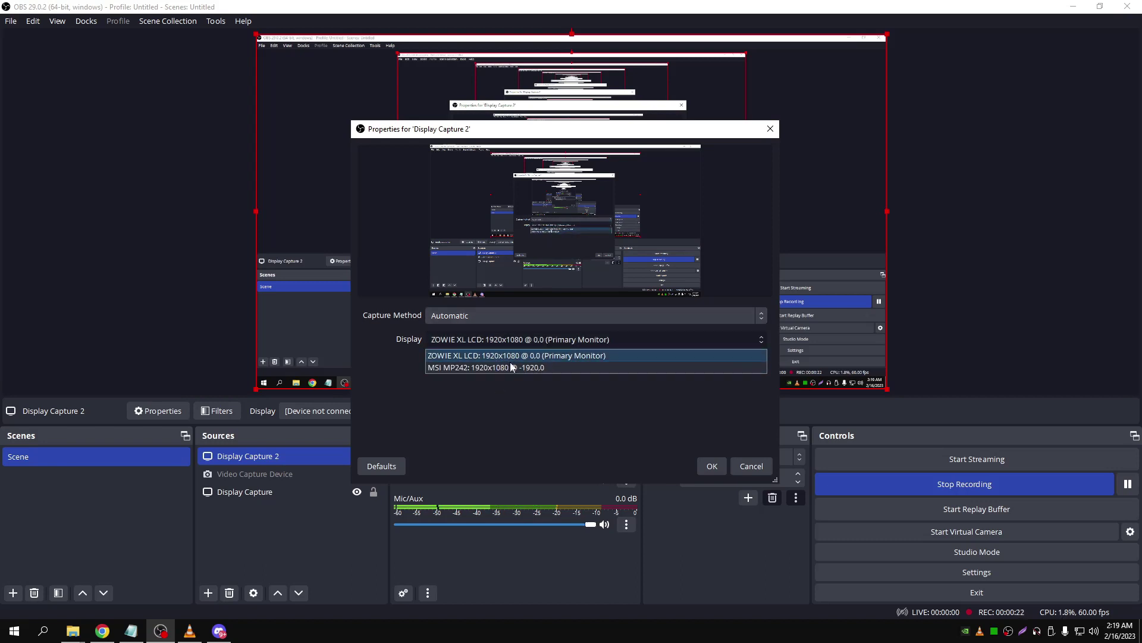
left_click(750, 466)
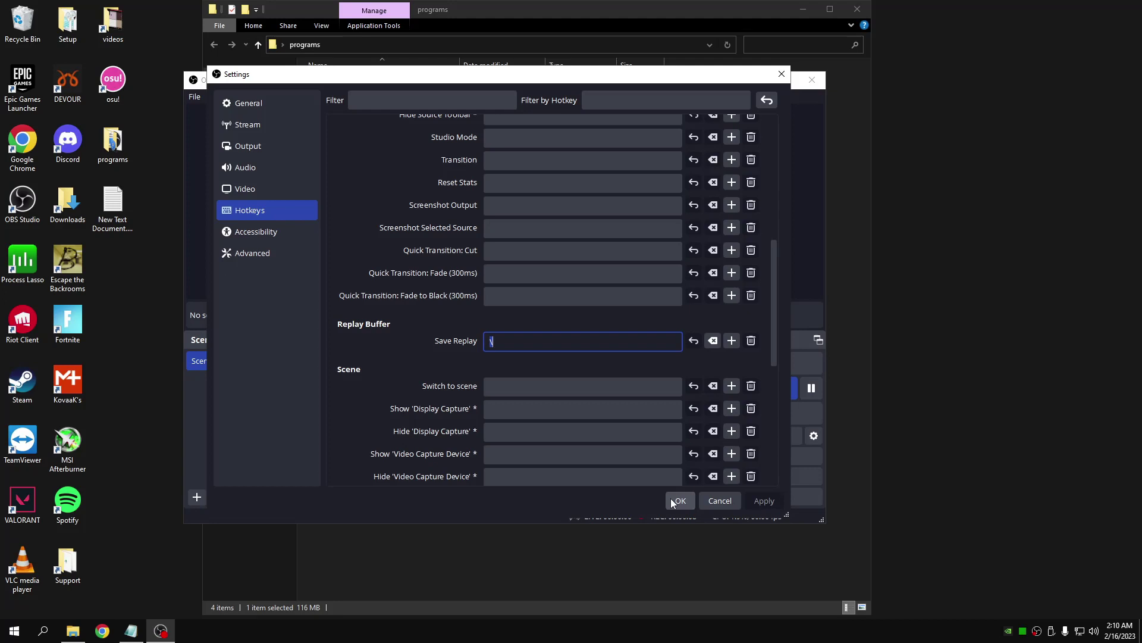
Save and close OBS settings, minimise OBS, and open the Startup folder via shell:startup.
left_click(671, 501)
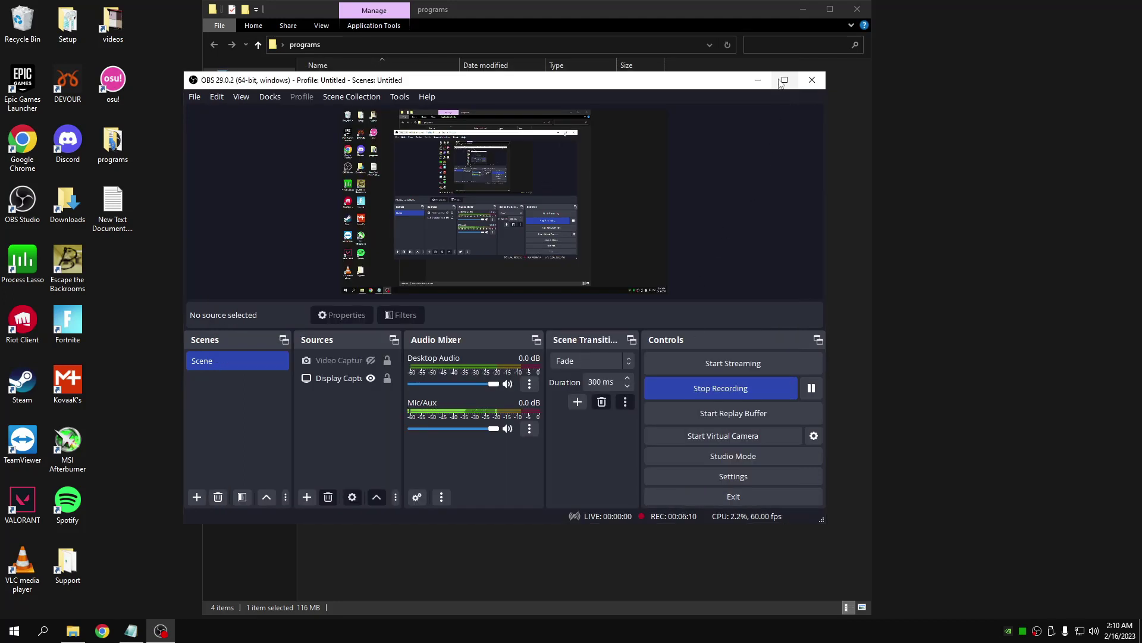
left_click(757, 81)
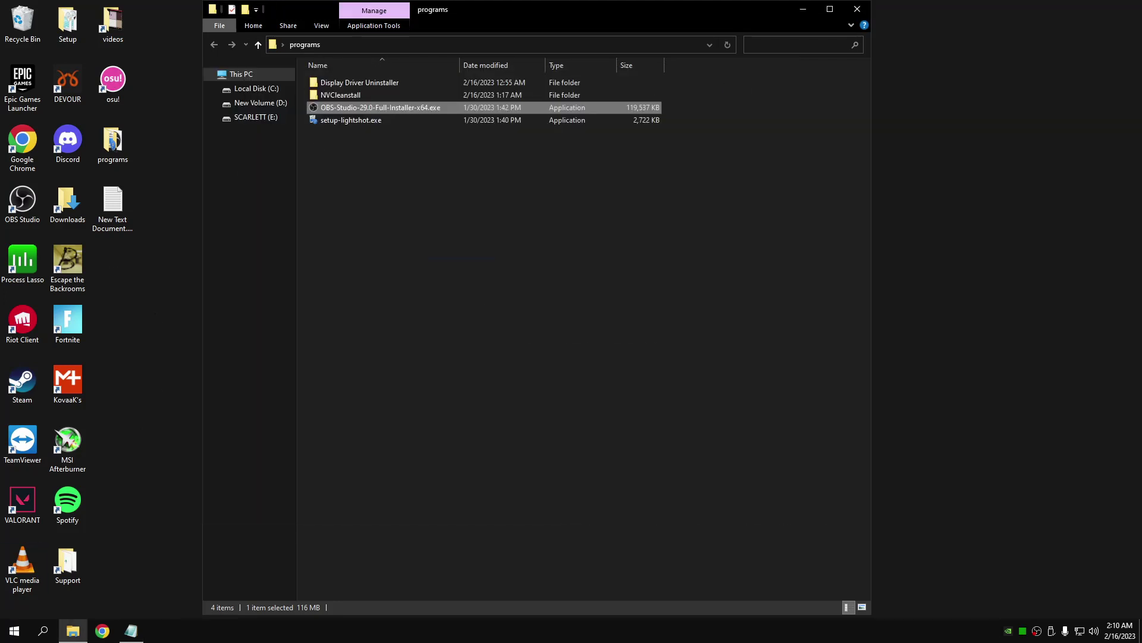
key("super+r")
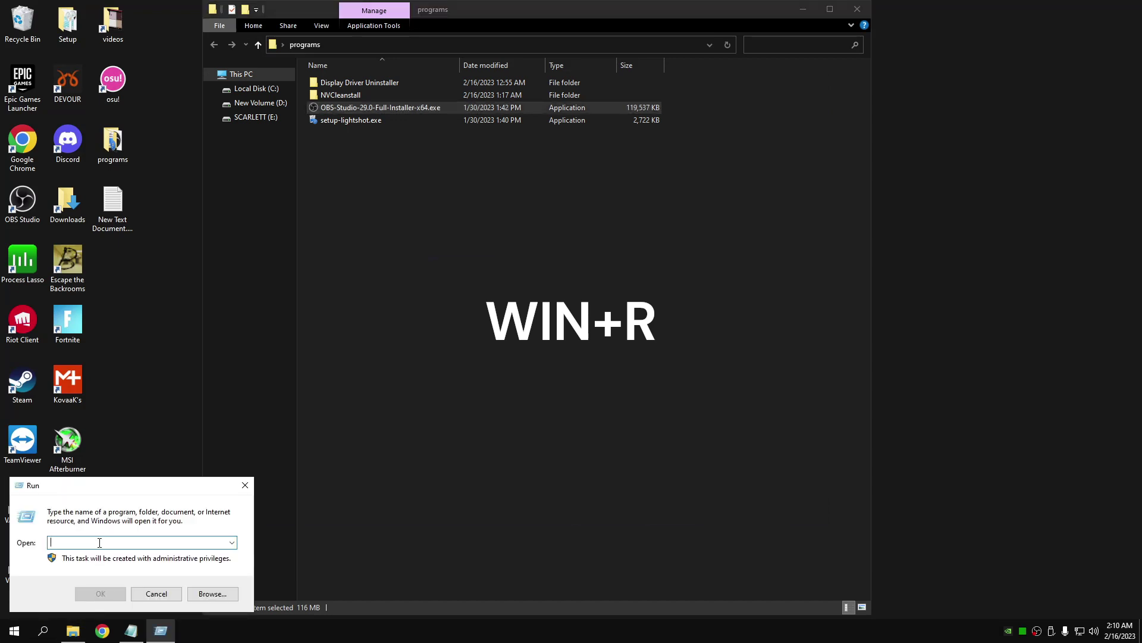
type("shell")
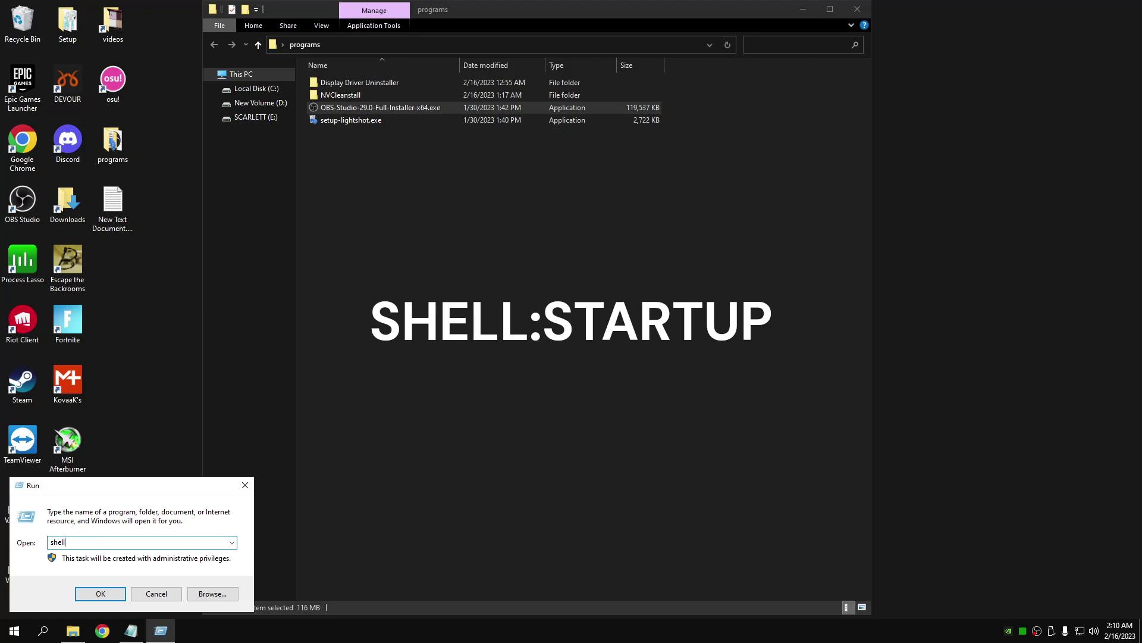
type(":startup")
key("Return")
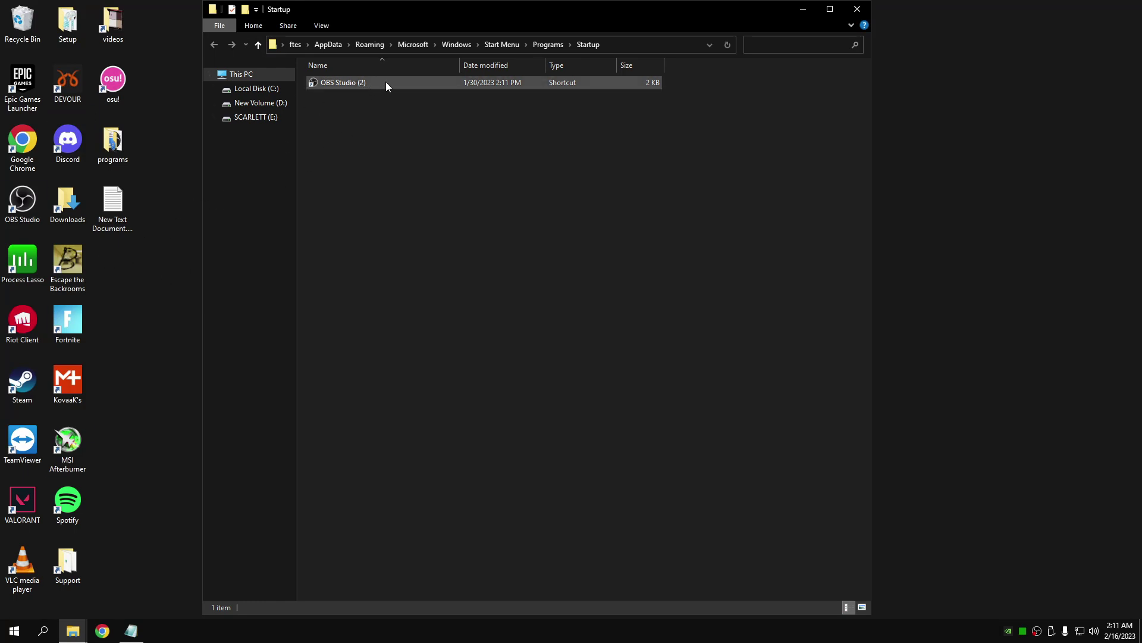
Append --startreplaybuffer to the OBS Studio shortcut's Target, then delete the old Startup shortcut.
left_click(24, 202)
right_click(24, 202)
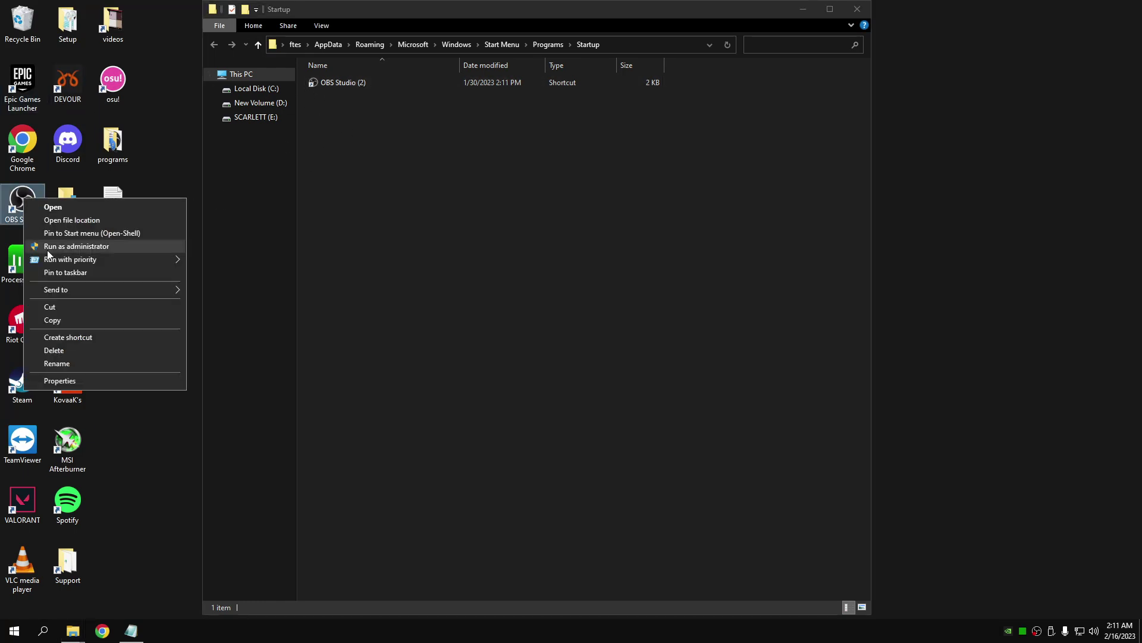
left_click(43, 383)
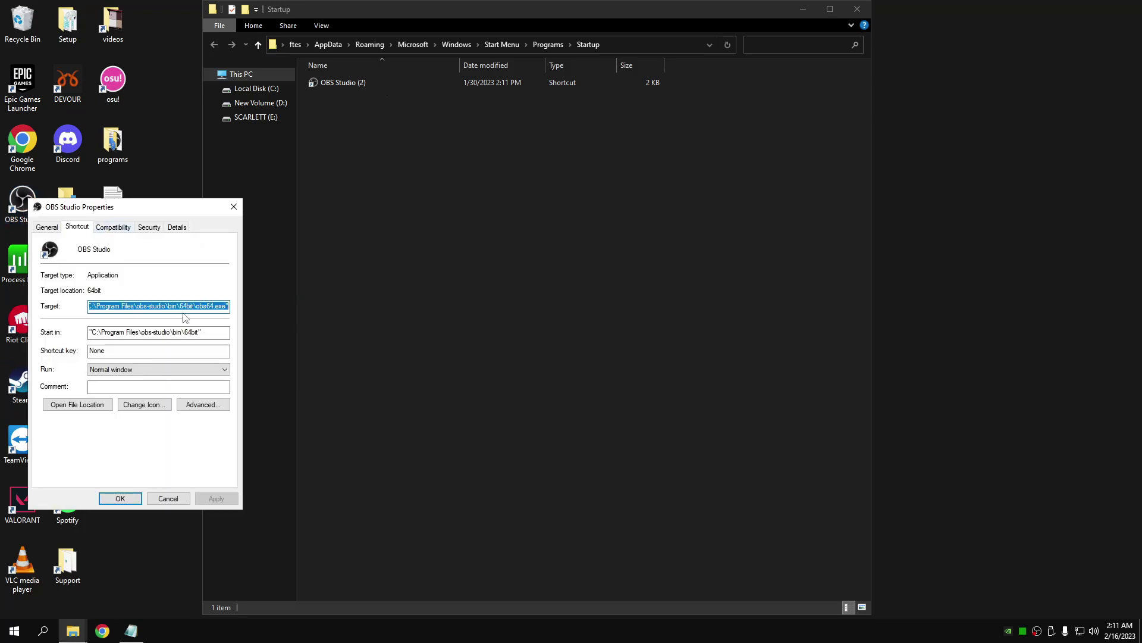
left_click(228, 309)
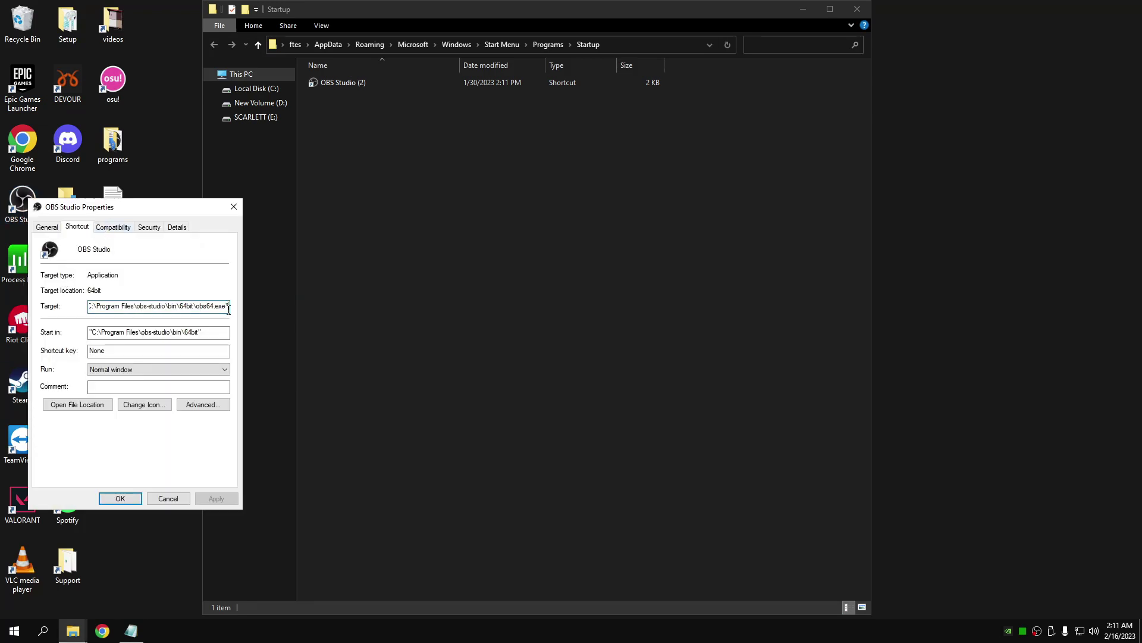
type("--")
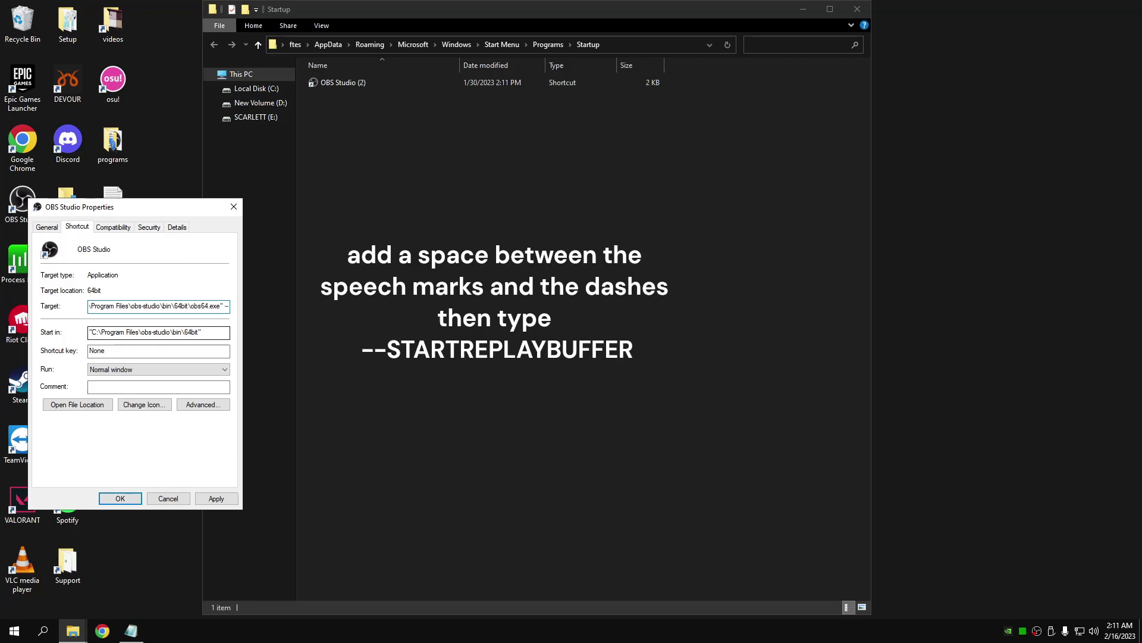
type("star")
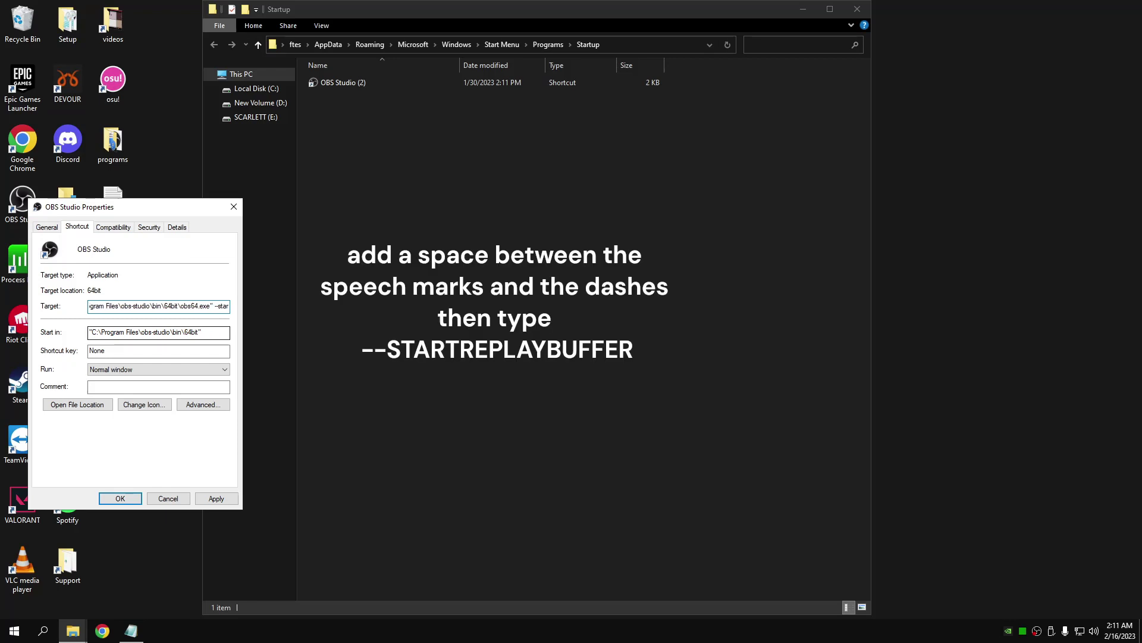
type("treplaybuffer")
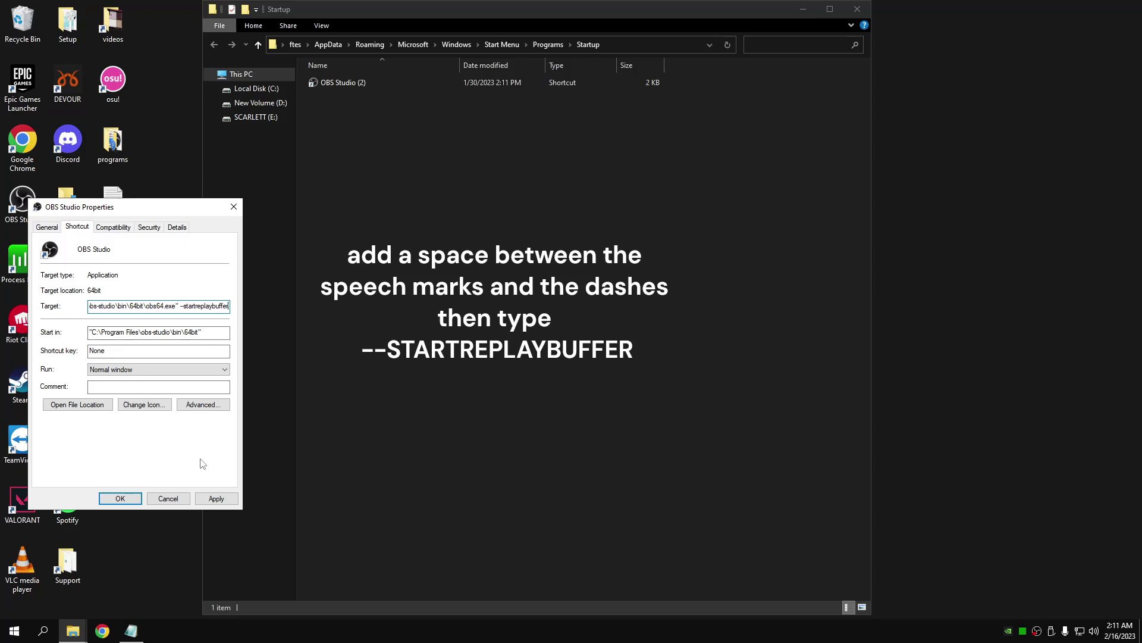
left_click(211, 498)
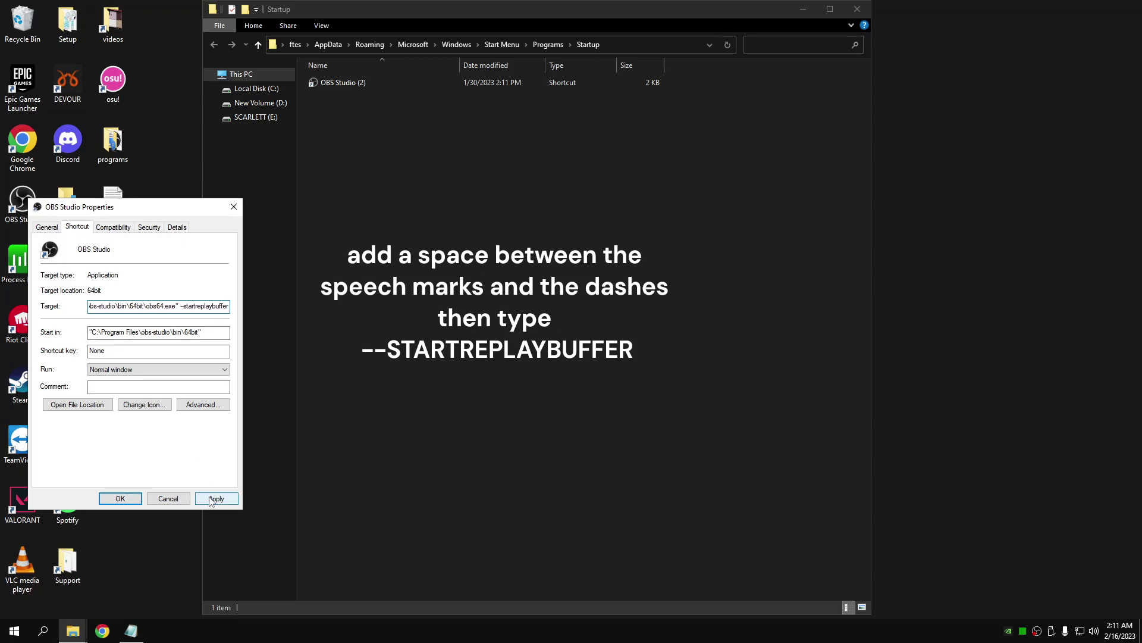
left_click(127, 502)
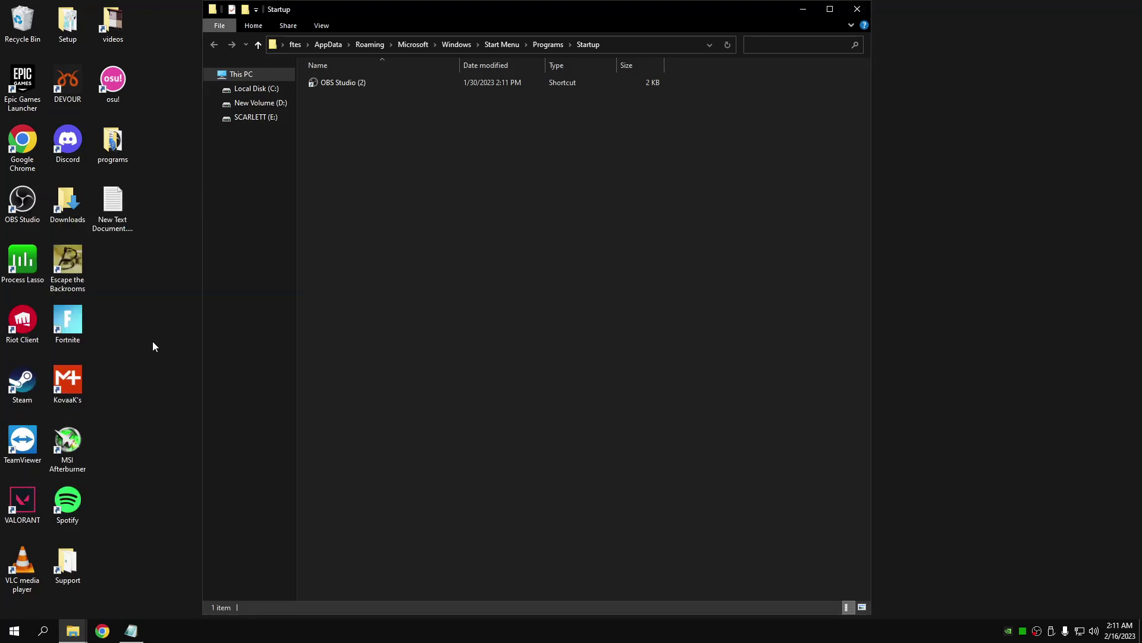
left_click(342, 82)
key("Delete")
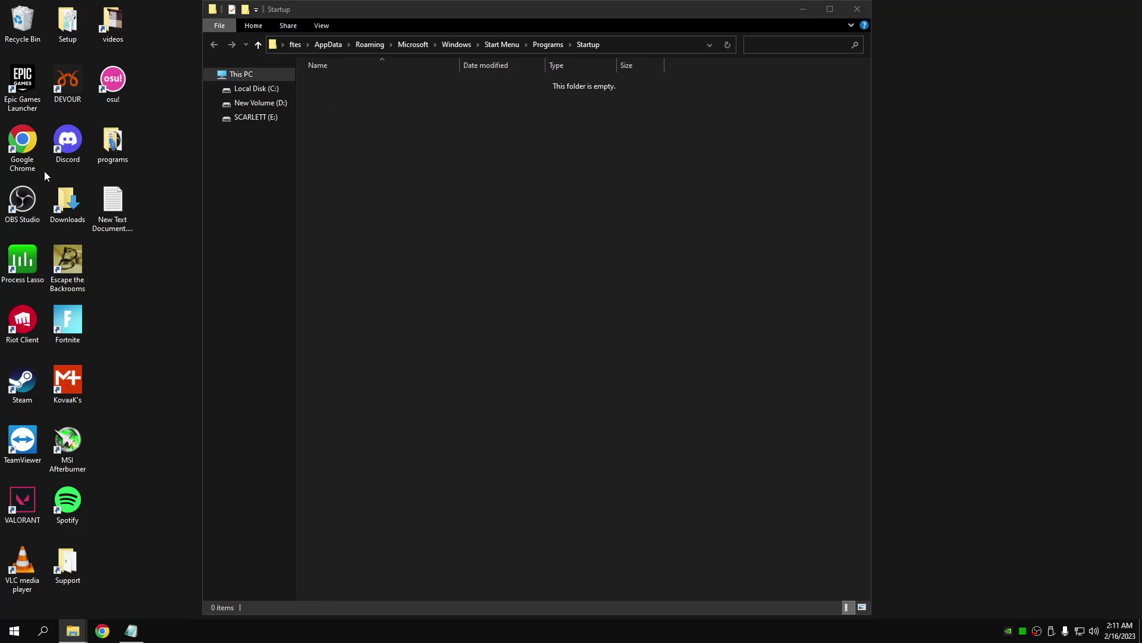
Create a new OBS Studio shortcut from the desktop icon and move it into Startup.
right_click(32, 197)
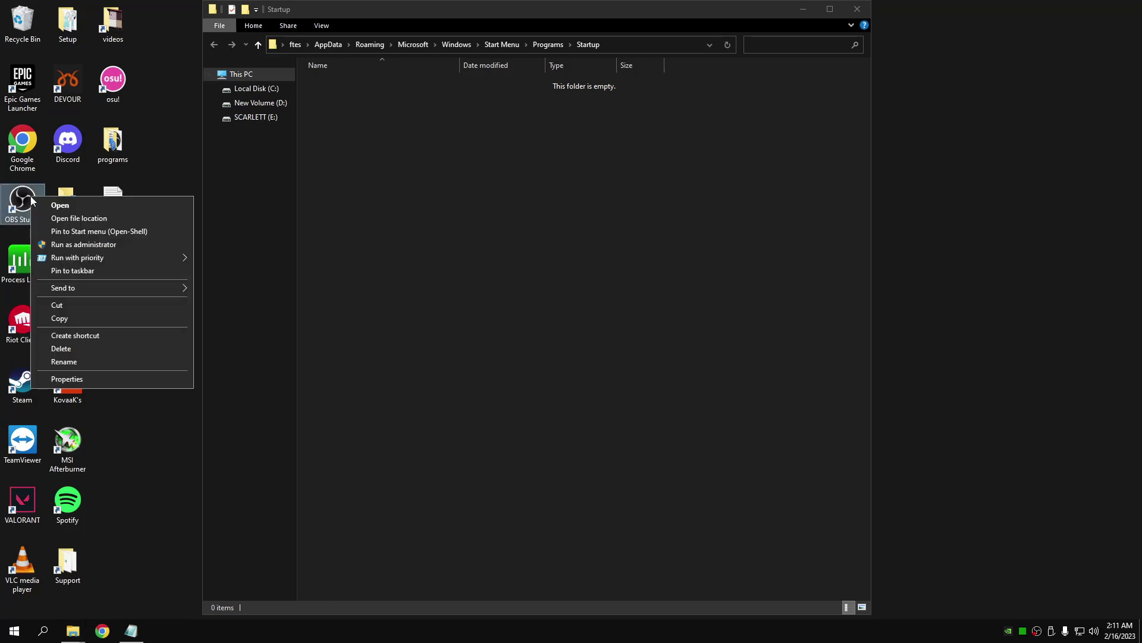
left_click(81, 335)
left_click_drag(112, 262, 361, 112)
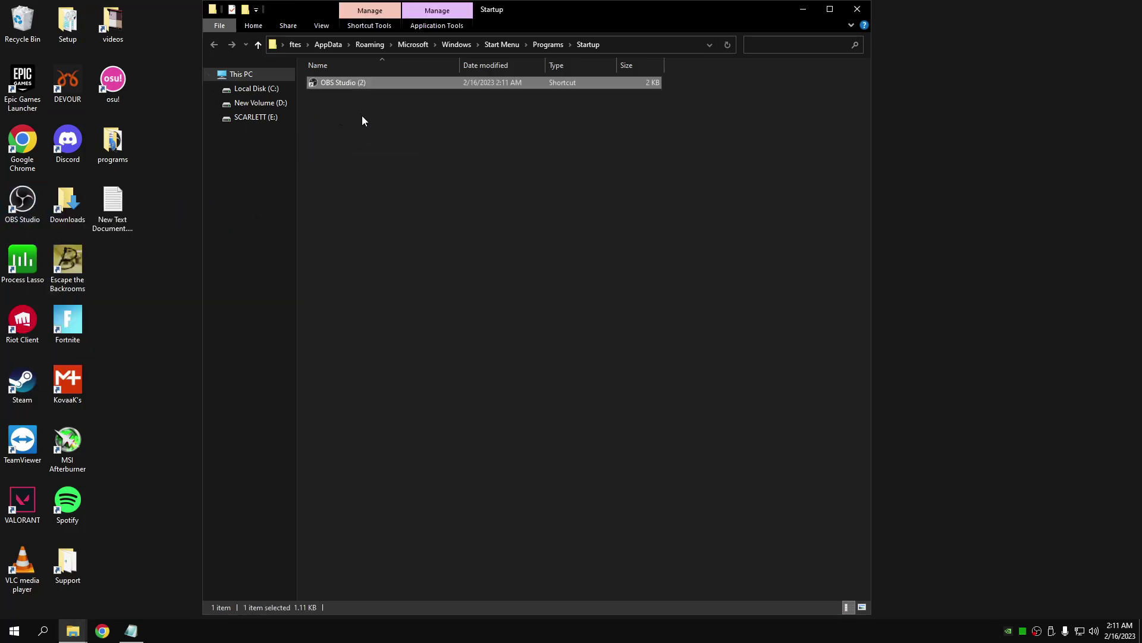
Confirm the OBS Studio (2) shortcut's Target ends with --startreplaybuffer, then close the Startup window.
right_click(331, 84)
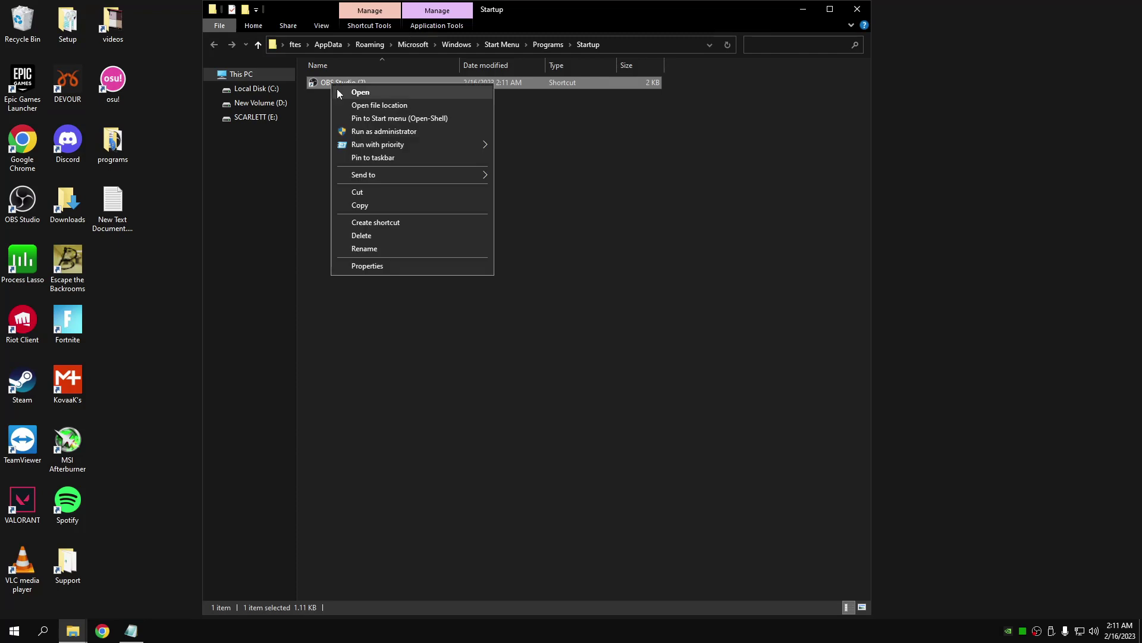
left_click(386, 266)
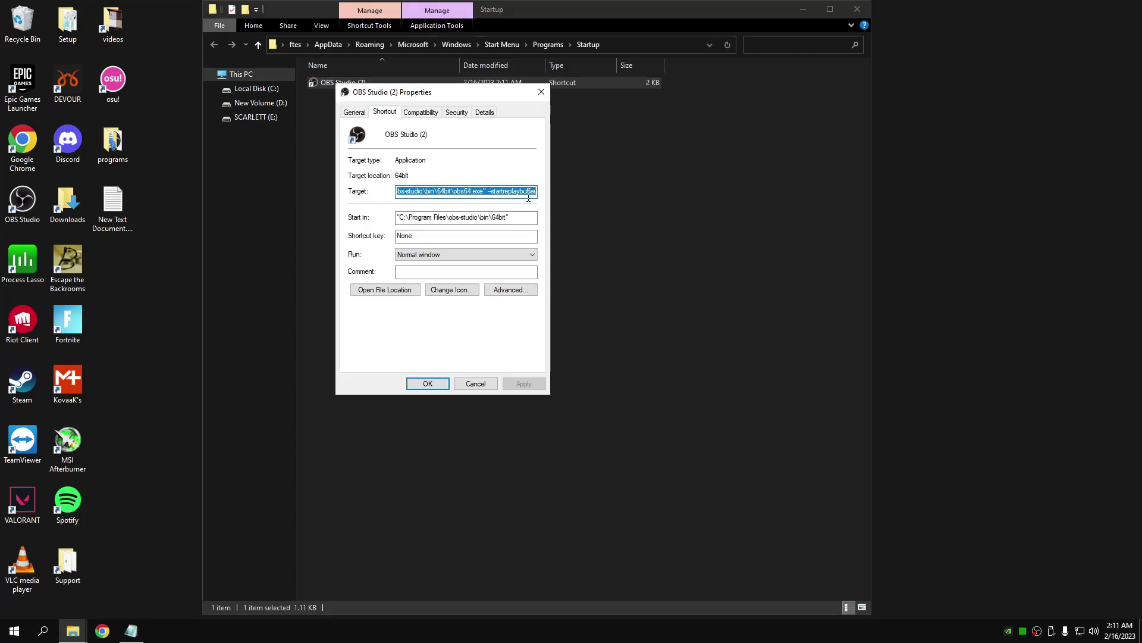
left_click(489, 190)
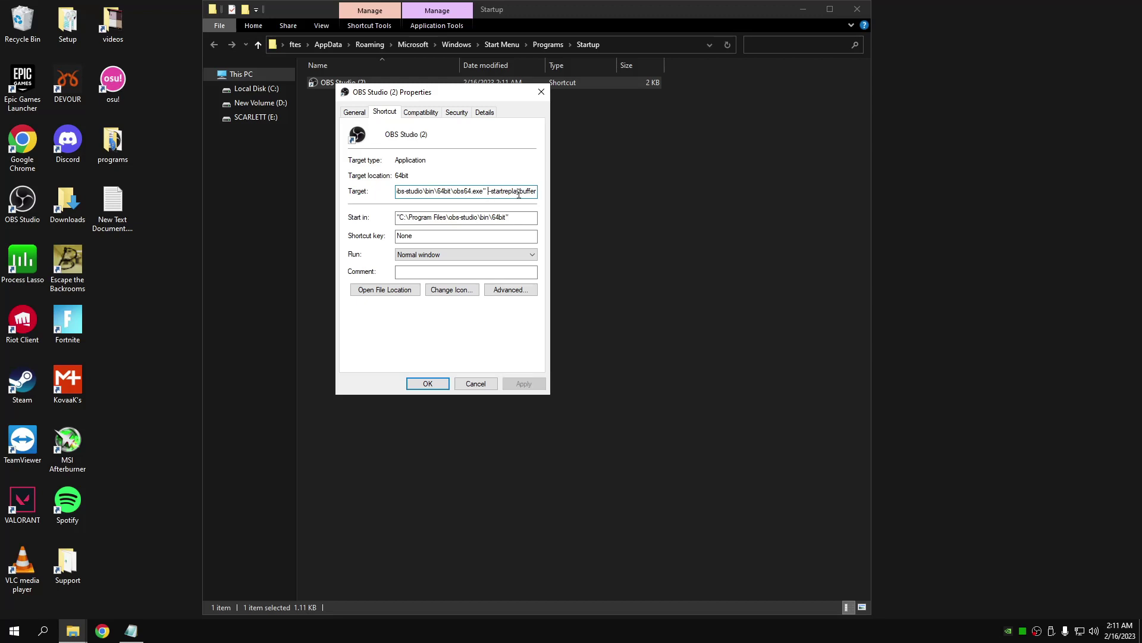
left_click(438, 384)
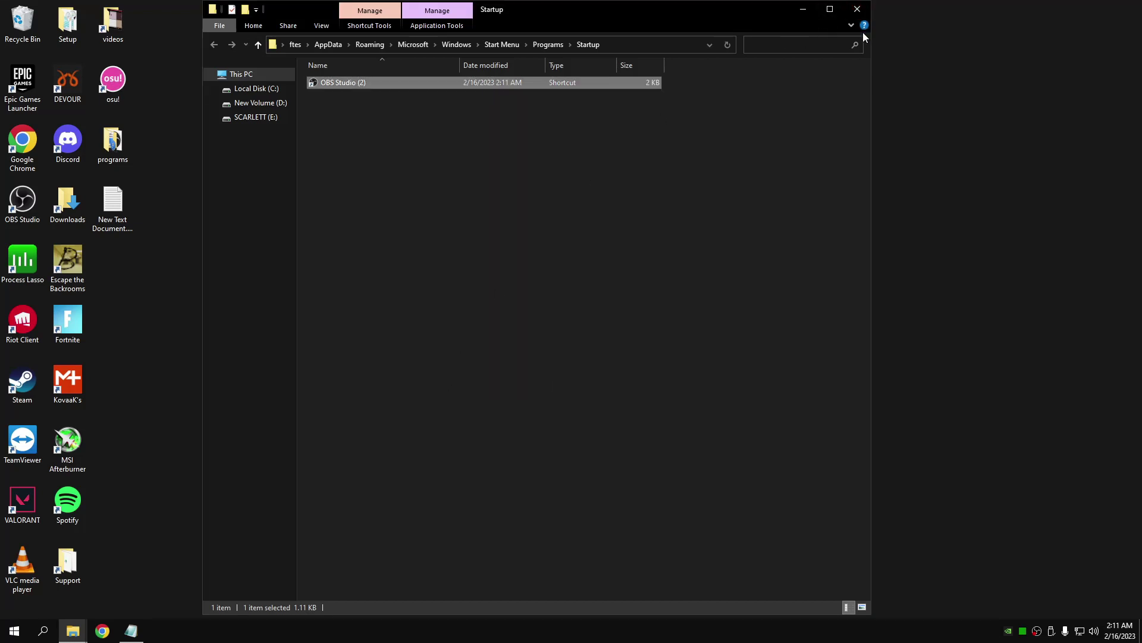
left_click(857, 9)
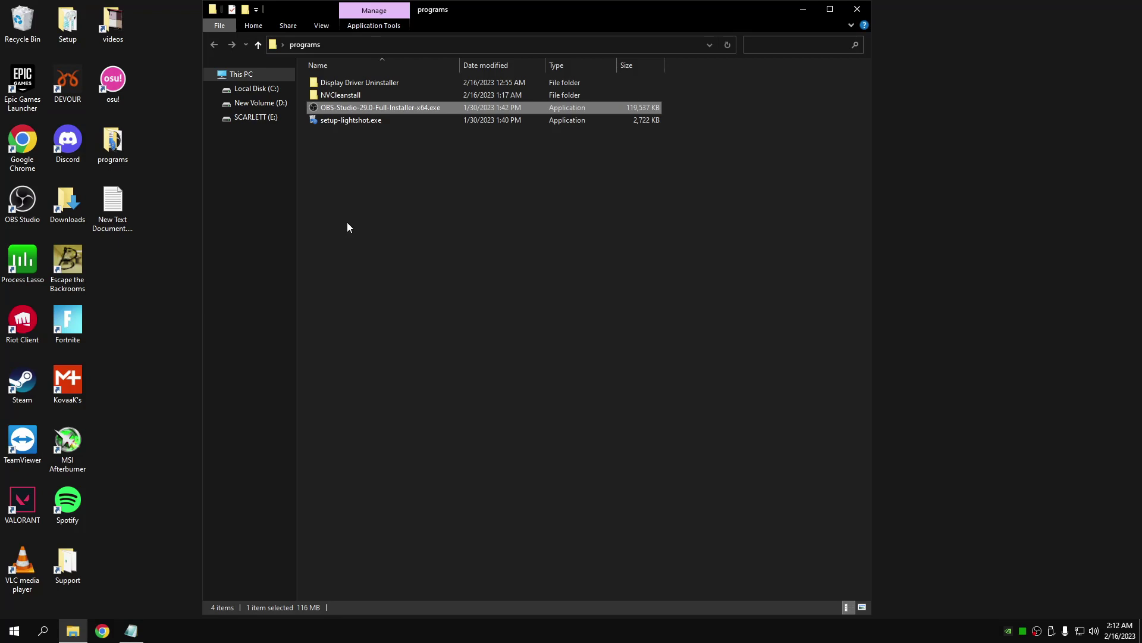
Install Lightshot from setup-lightshot.exe, accepting the license, and close the thank-you page.
double_click(357, 121)
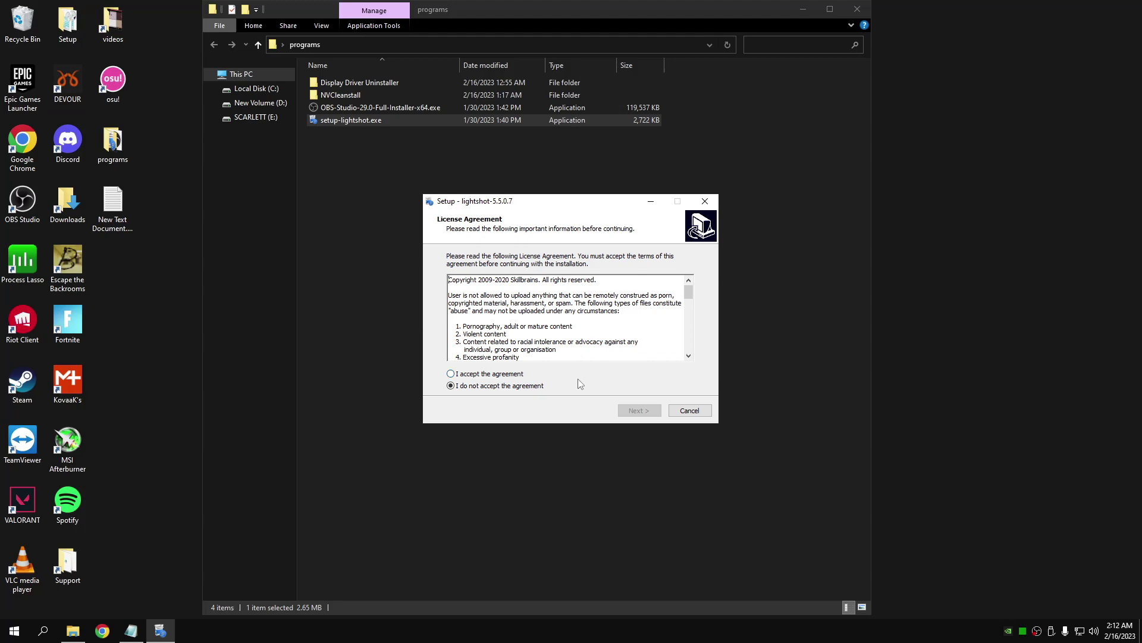
left_click(495, 373)
left_click(639, 411)
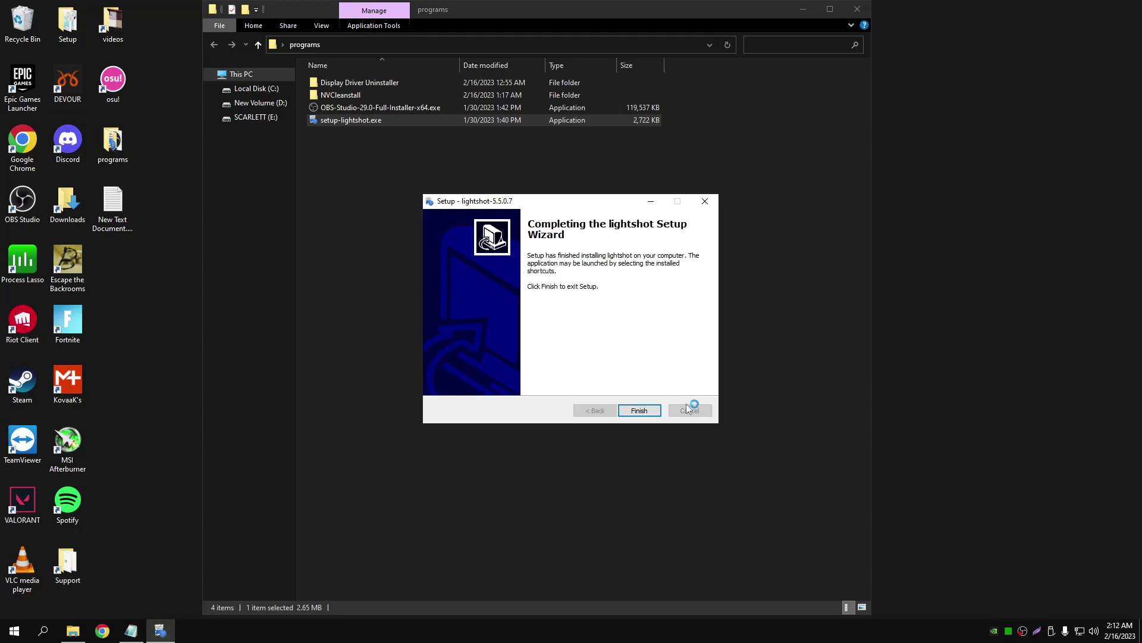
left_click(639, 411)
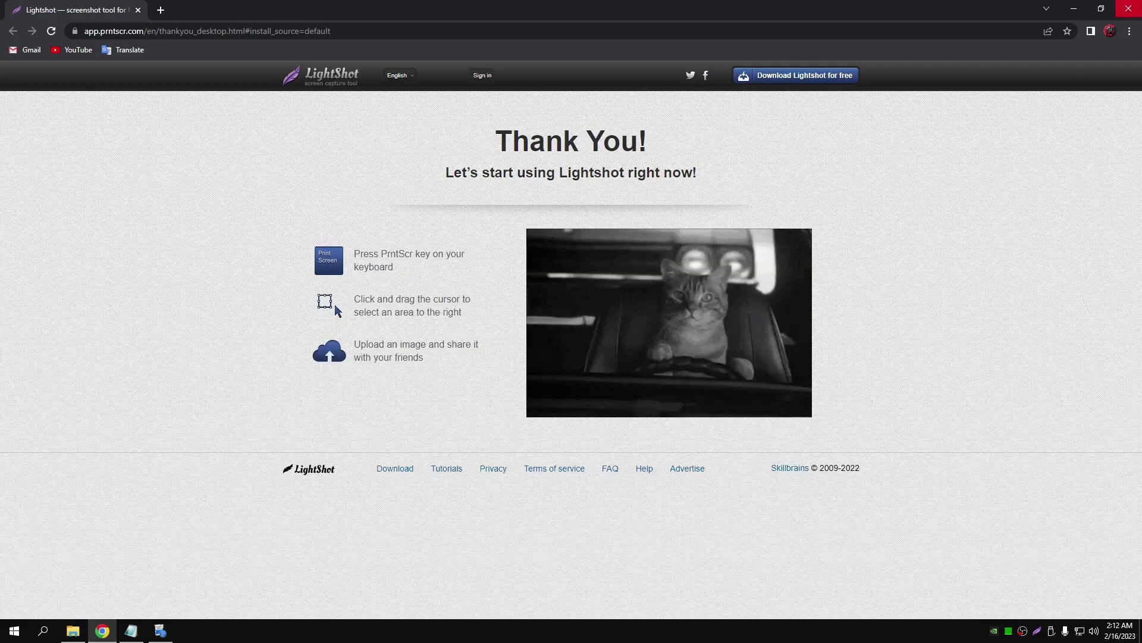
left_click(1129, 8)
Set Lightshot's Instant save of the fullscreen hotkey to Alt + F1 and finish setup.
right_click(1038, 631)
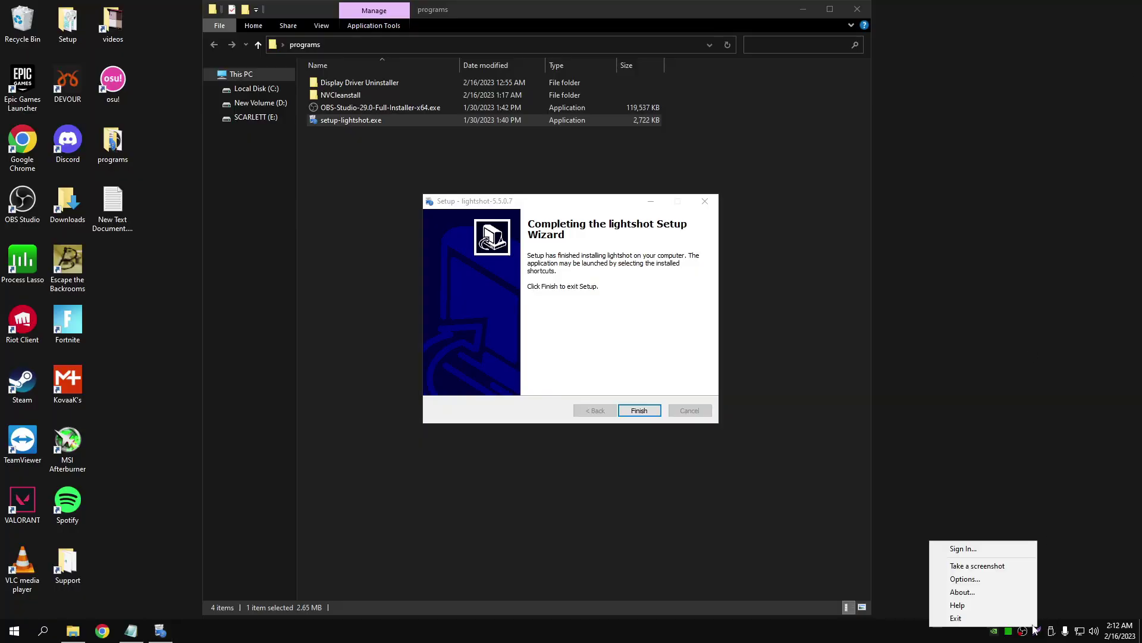
left_click(981, 585)
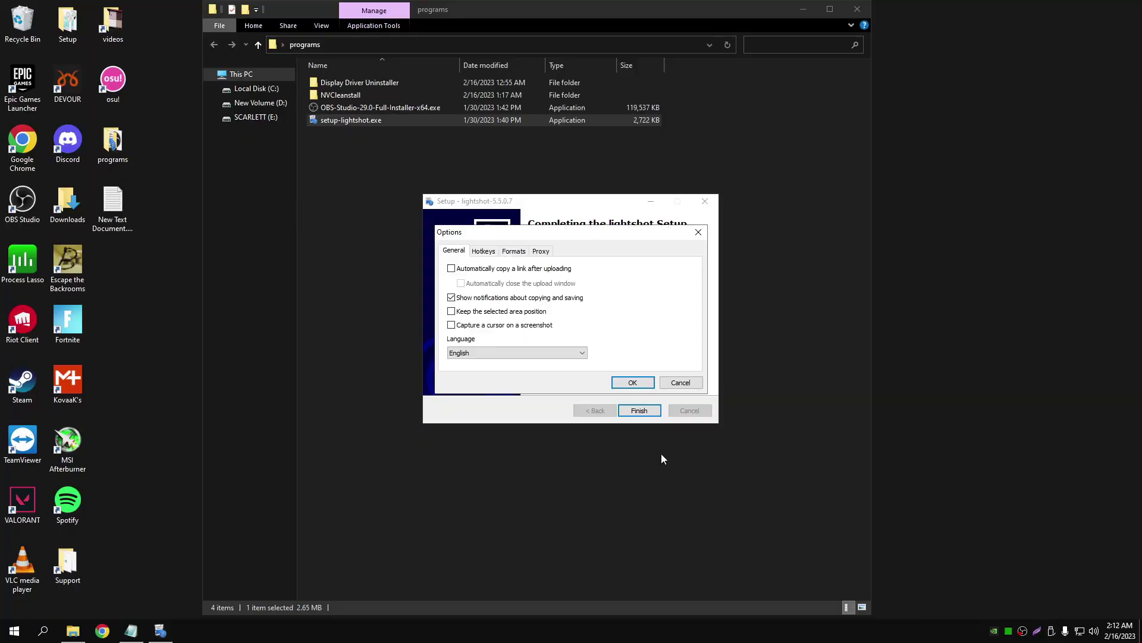
left_click(484, 254)
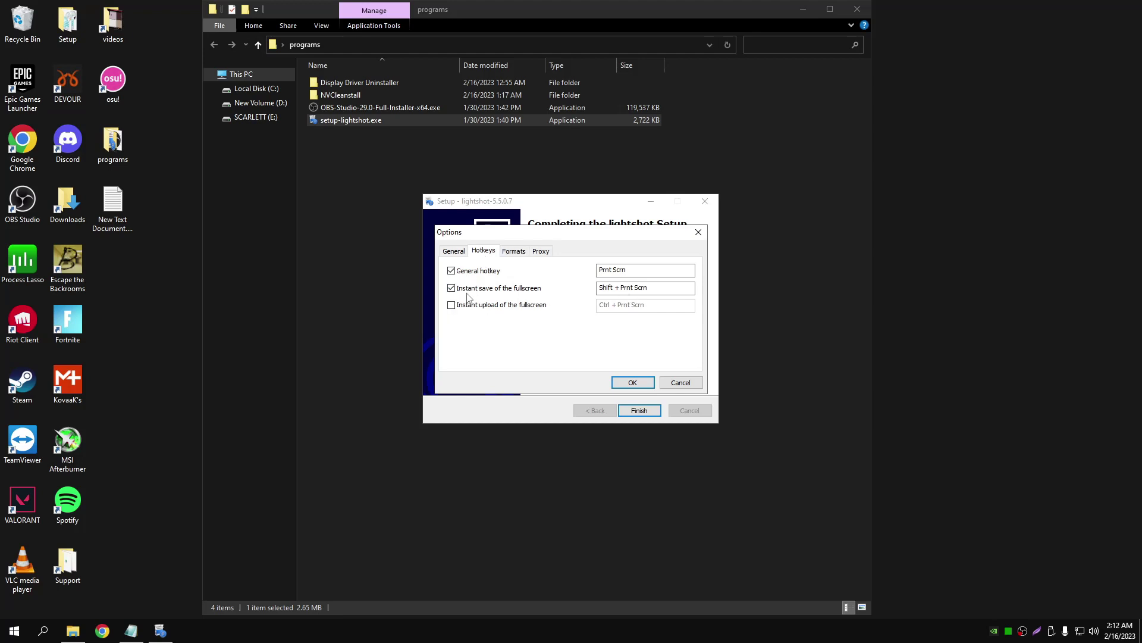
left_click(642, 288)
key("alt")
left_click(633, 382)
left_click(640, 412)
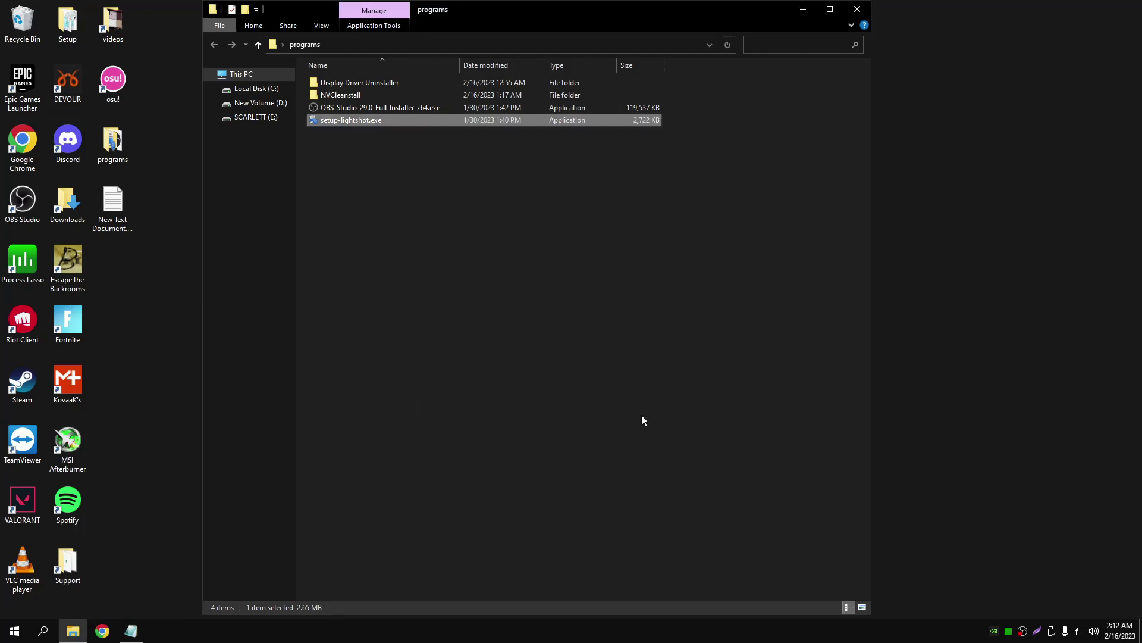
Navigate from Local Disk (C:) through Users and the user's profile into Documents.
left_click(257, 89)
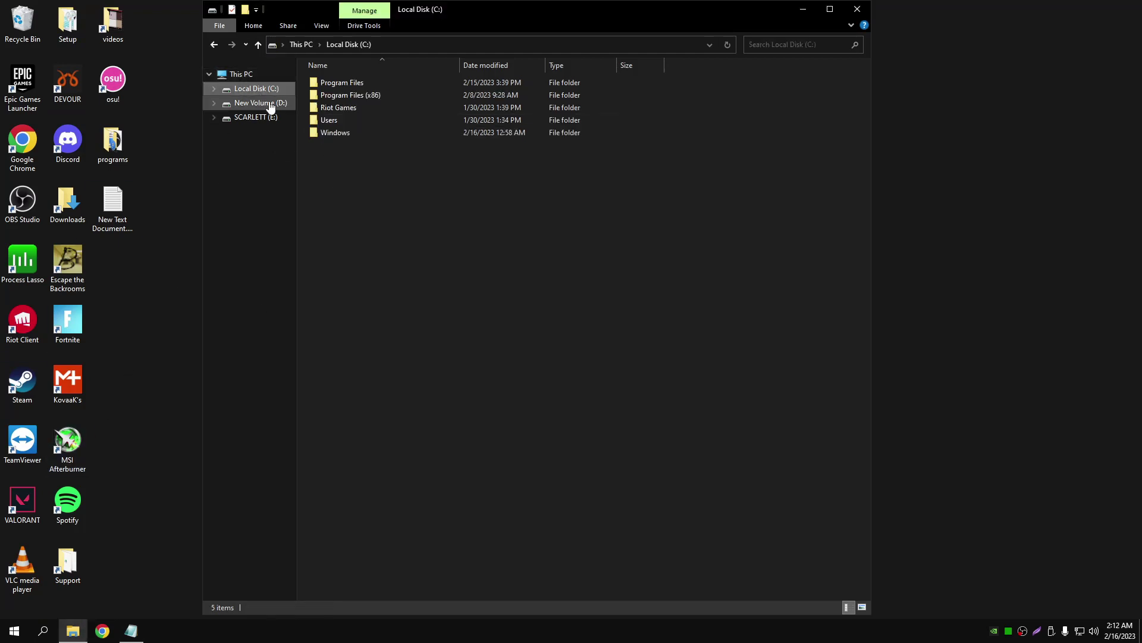
double_click(339, 119)
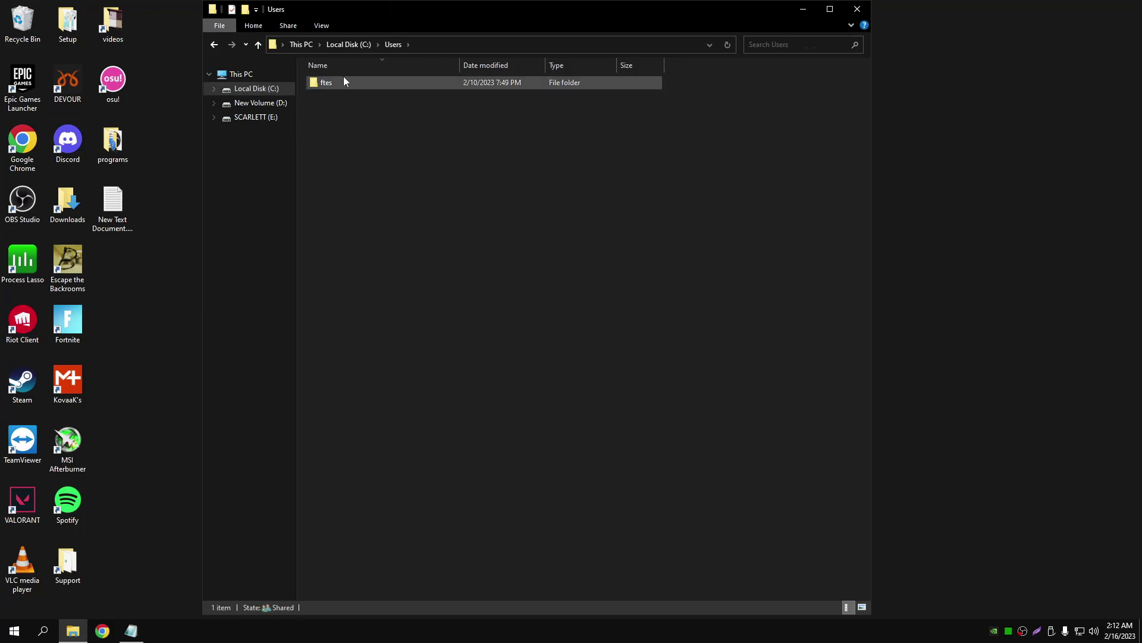
double_click(341, 81)
double_click(333, 119)
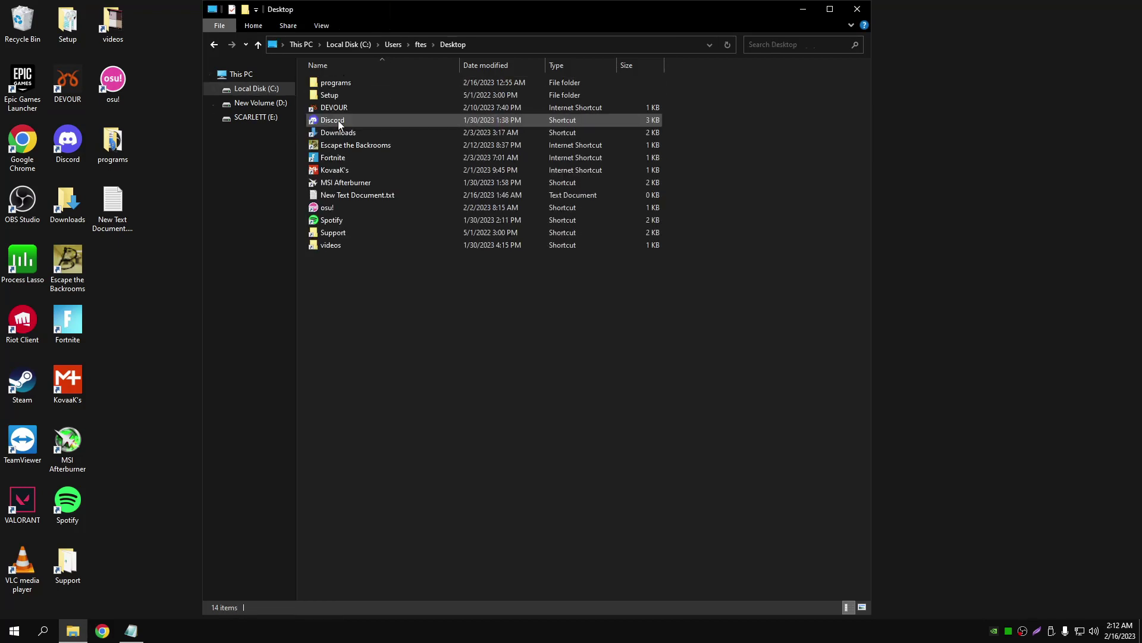
left_click(215, 46)
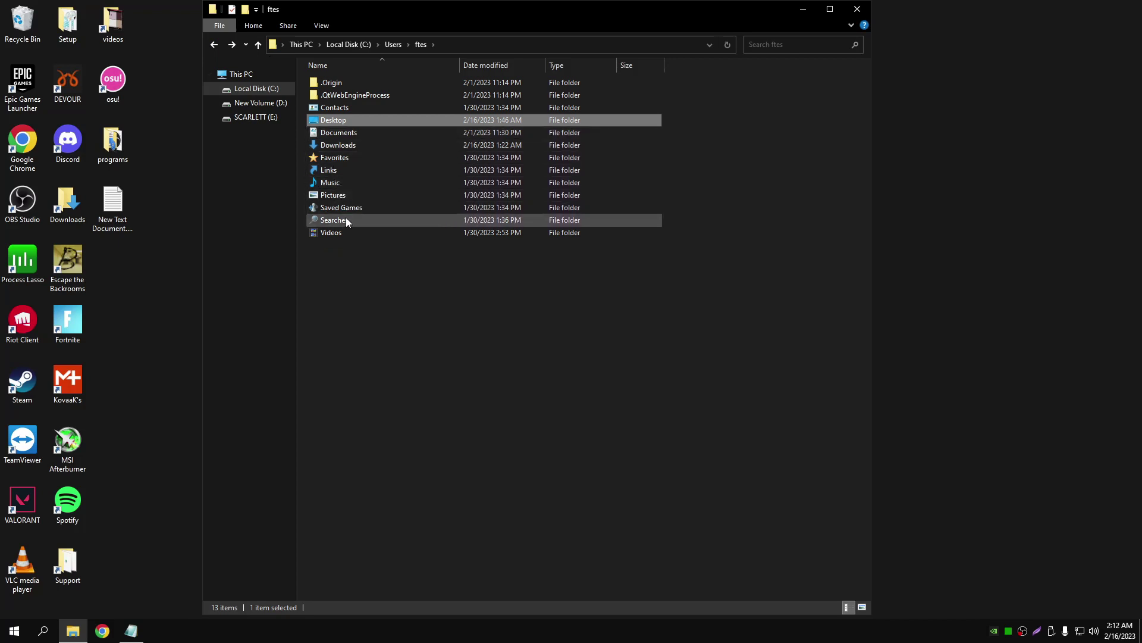
double_click(339, 133)
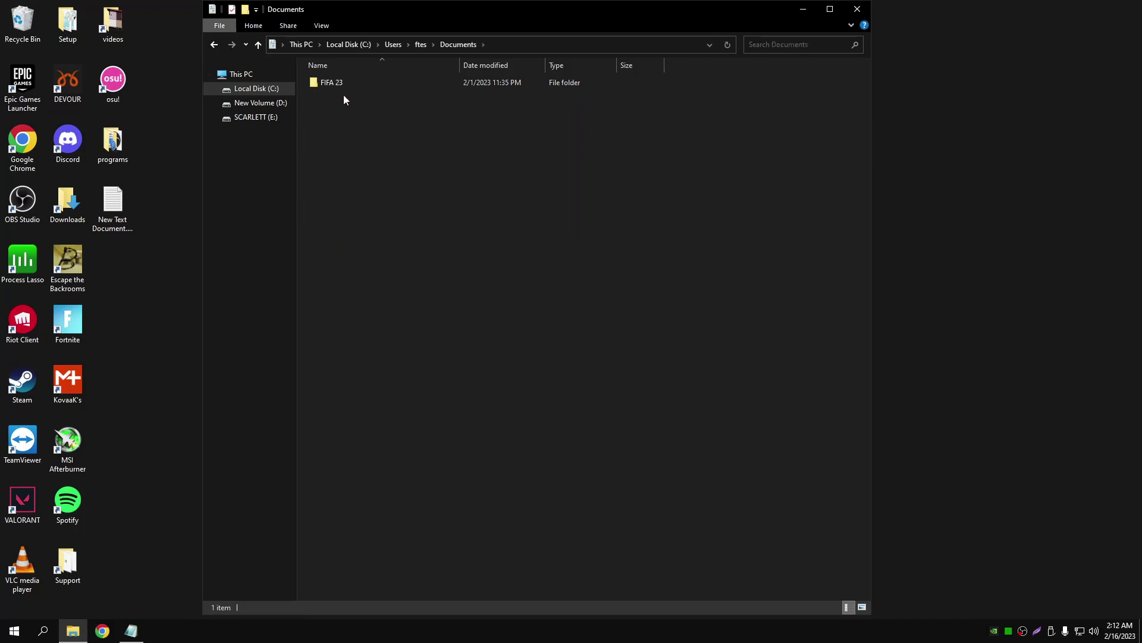
Refresh the Documents folder view, which shows only a FIFA 23 folder.
right_click(347, 119)
left_click(374, 166)
right_click(369, 145)
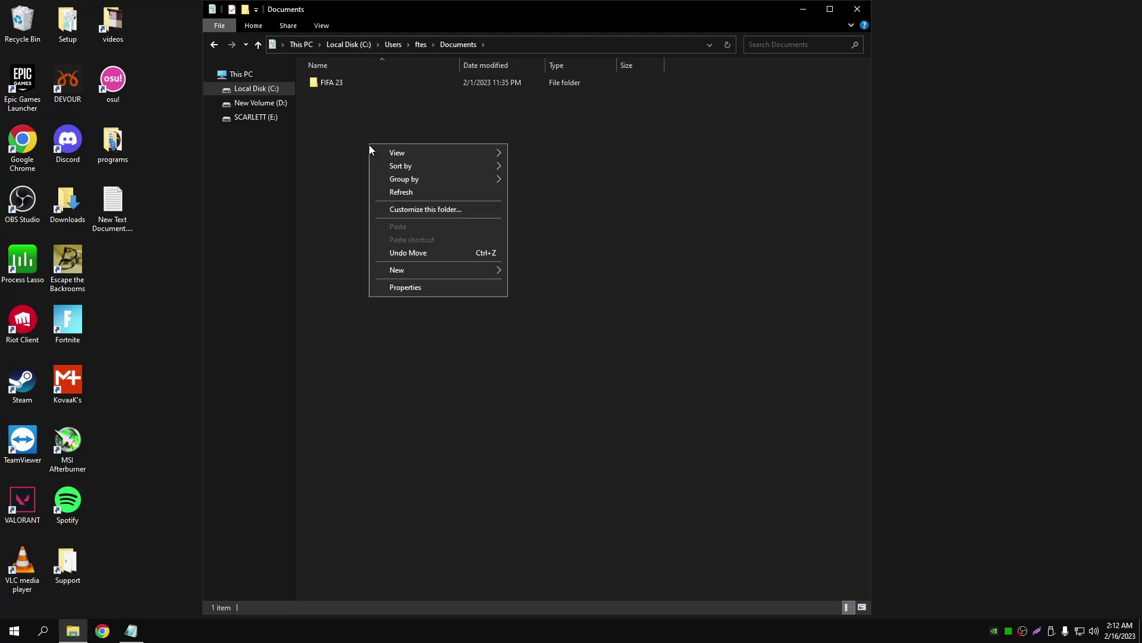
left_click(402, 192)
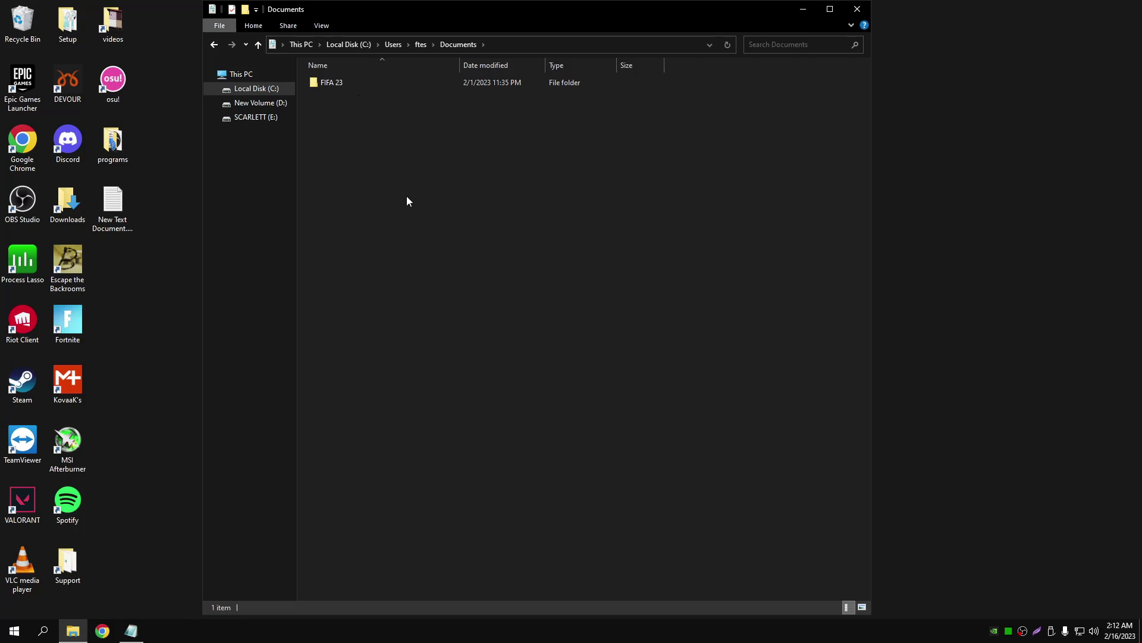